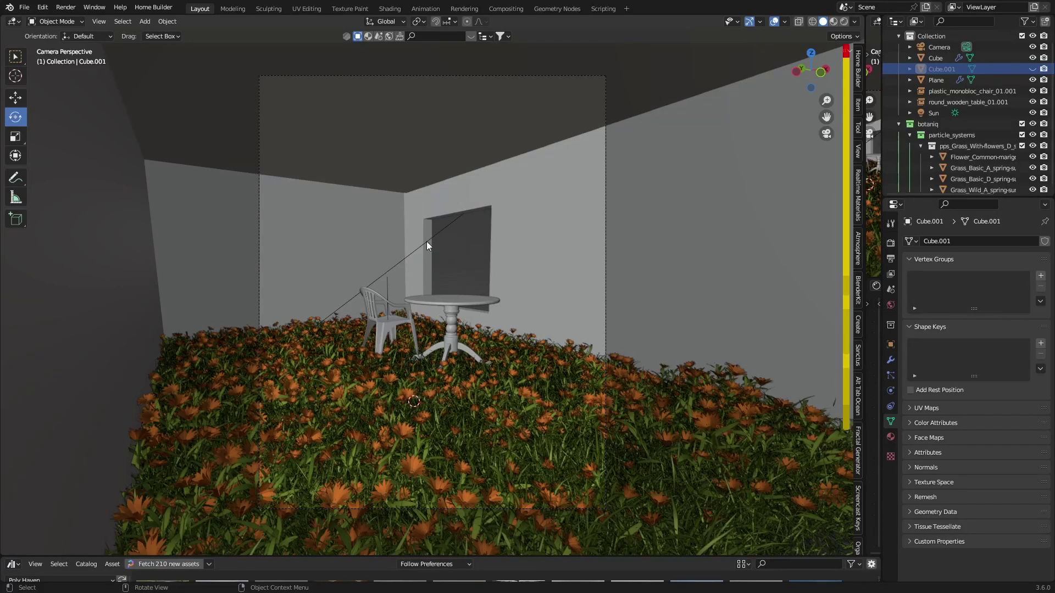
- Preview the room in rendered shading, select the Sun, orbit, then return to camera view
left_click(844, 22)
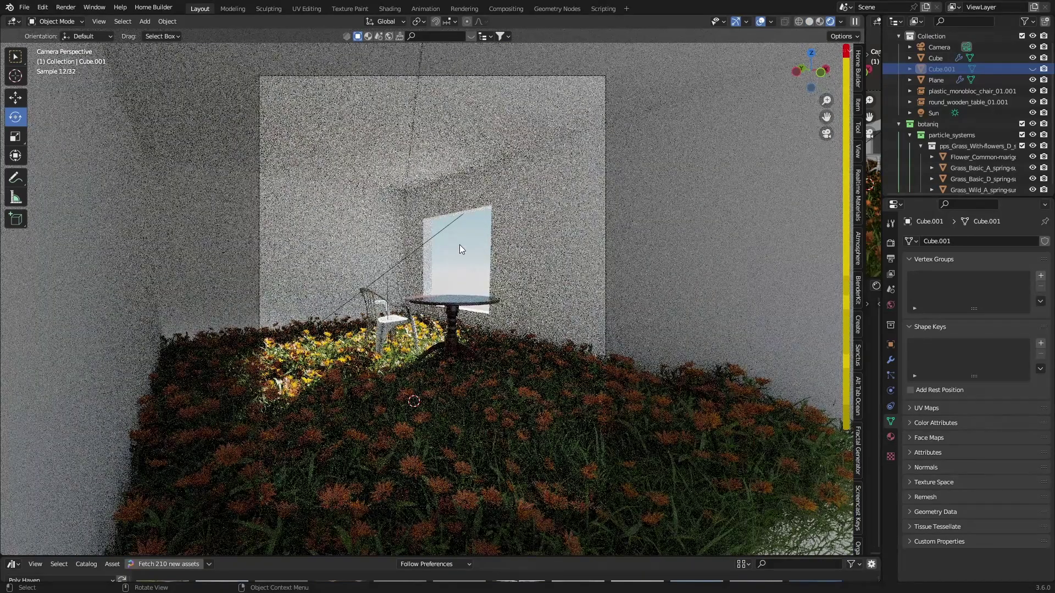
left_click(421, 246)
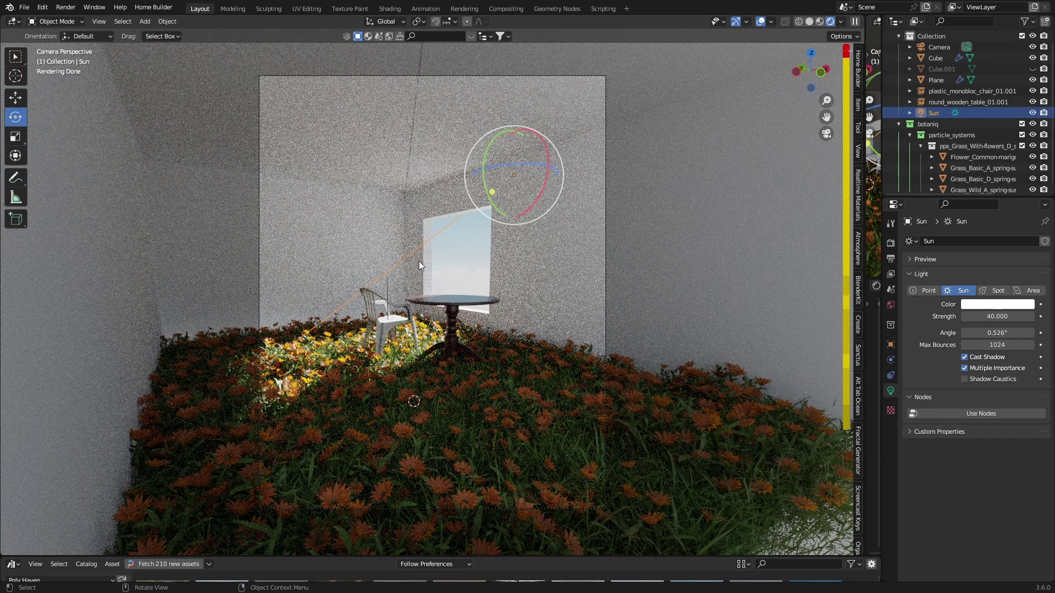
middle_click_drag(565, 352, 516, 357)
scroll(516, 356, "down", 5)
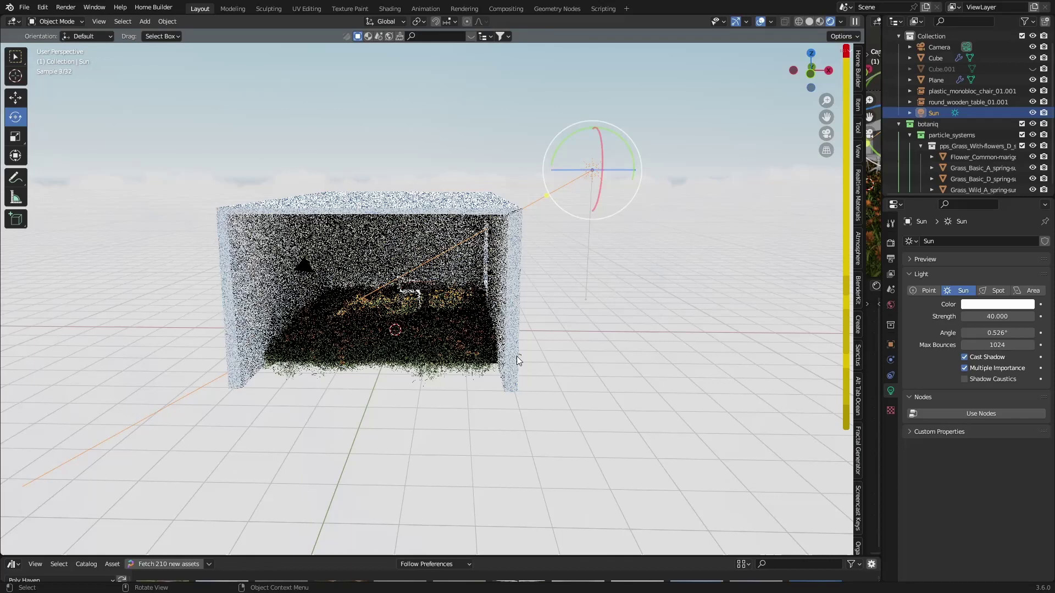
scroll(517, 356, "down", 3)
middle_click_drag(399, 373, 415, 362)
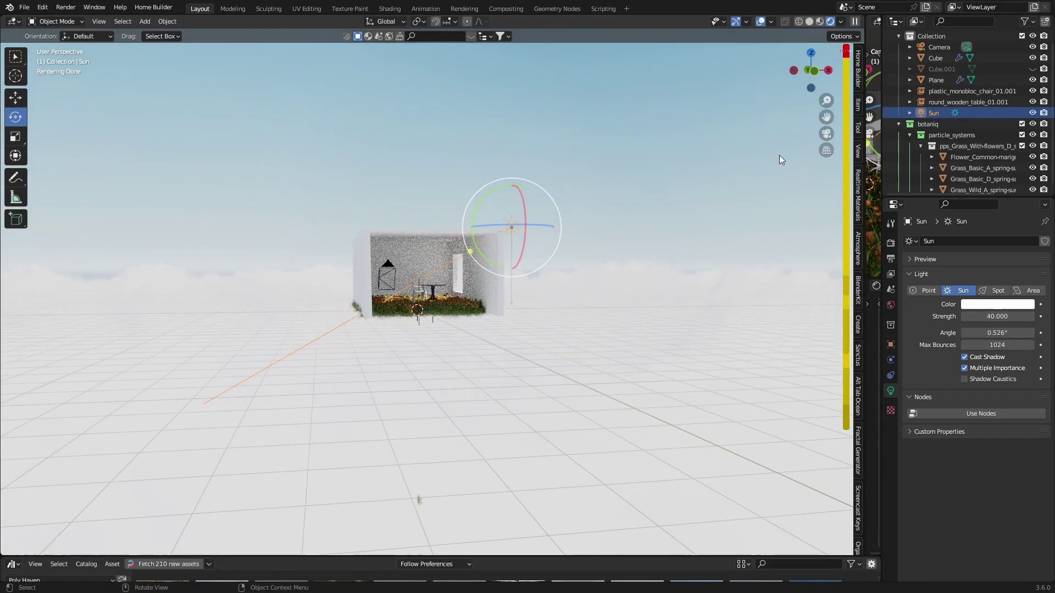
left_click(826, 134)
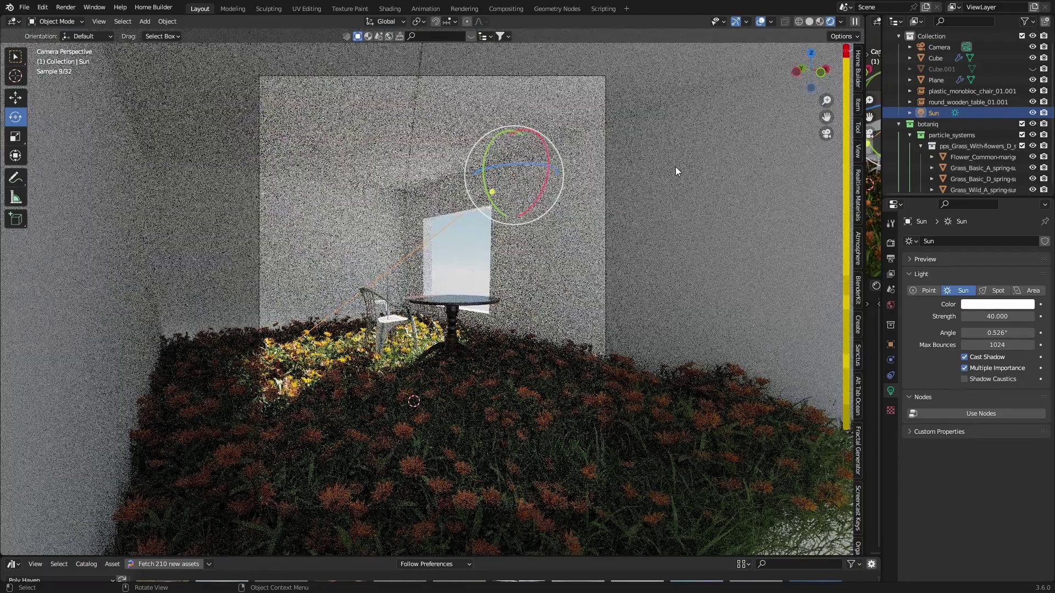
- Delete Cube.001 and switch the viewport to solid shading
left_click(944, 69)
key("x")
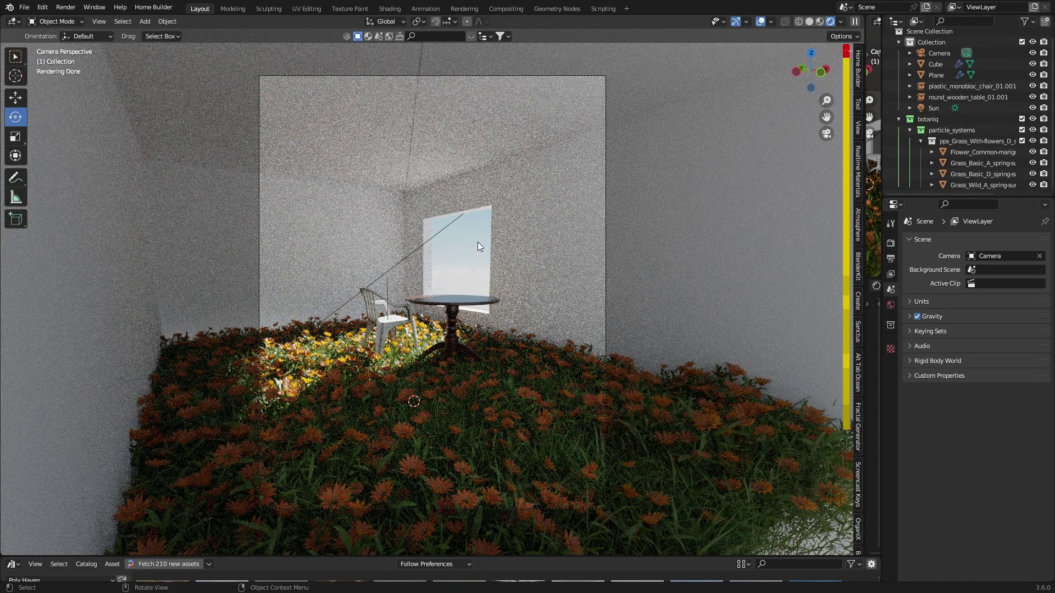
left_click(807, 22)
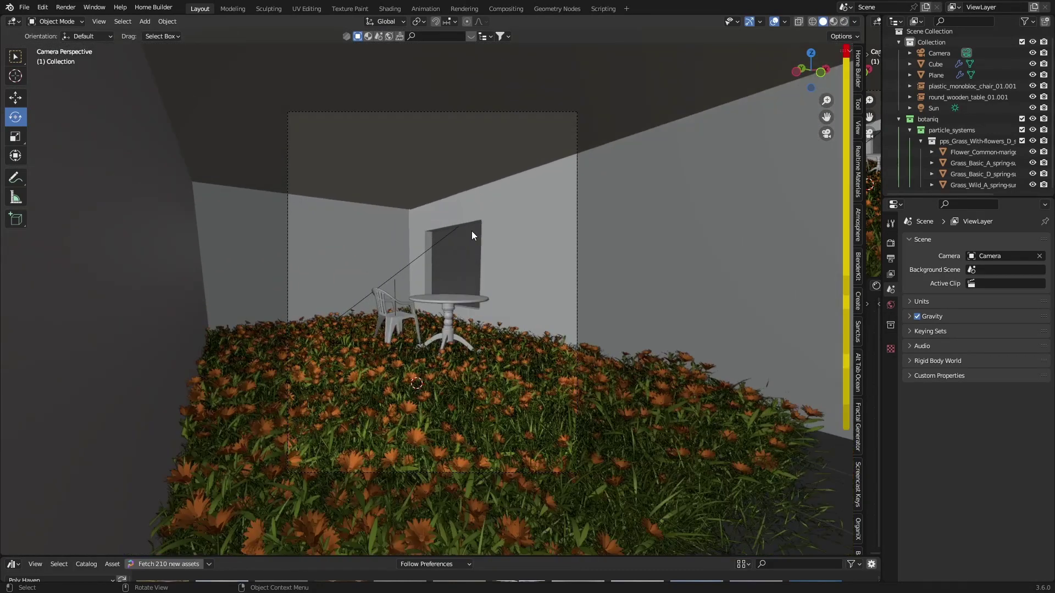
scroll(472, 236, "up", 1)
scroll(472, 236, "down", 1)
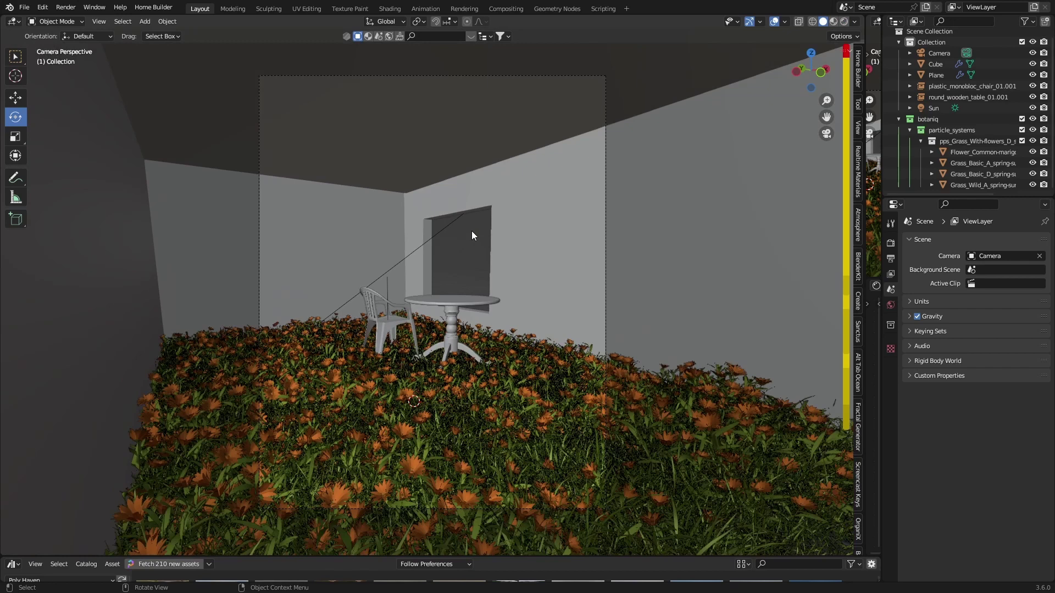
- Select the Sun, orbit out over the room, and return to a rendered camera view
left_click(441, 234)
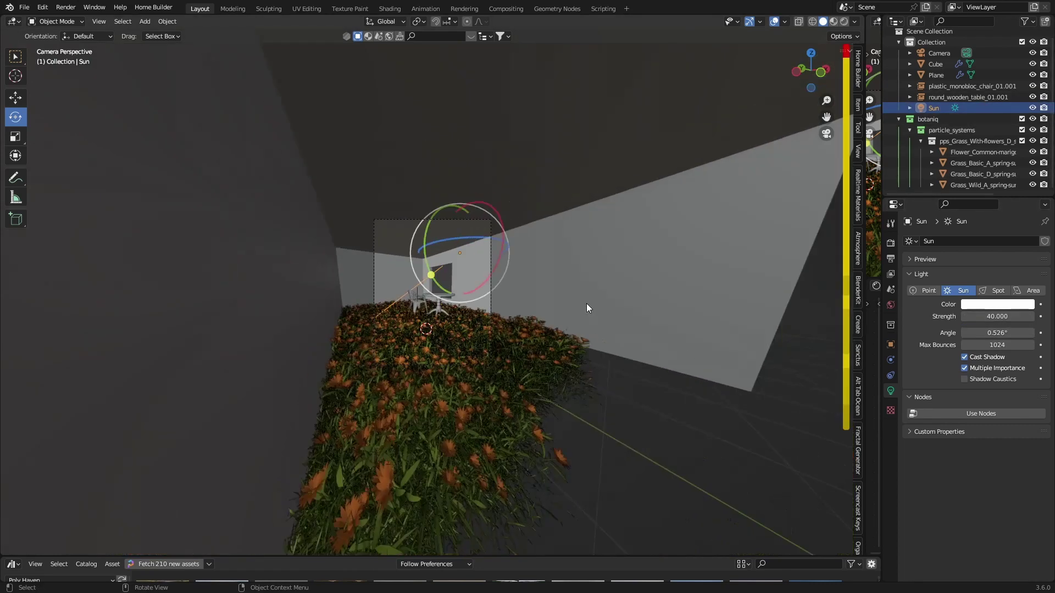
mouse_move(587, 304)
middle_mouse_down()
mouse_move(570, 325)
mouse_move(570, 244)
middle_mouse_up()
scroll(546, 328, "down", 5)
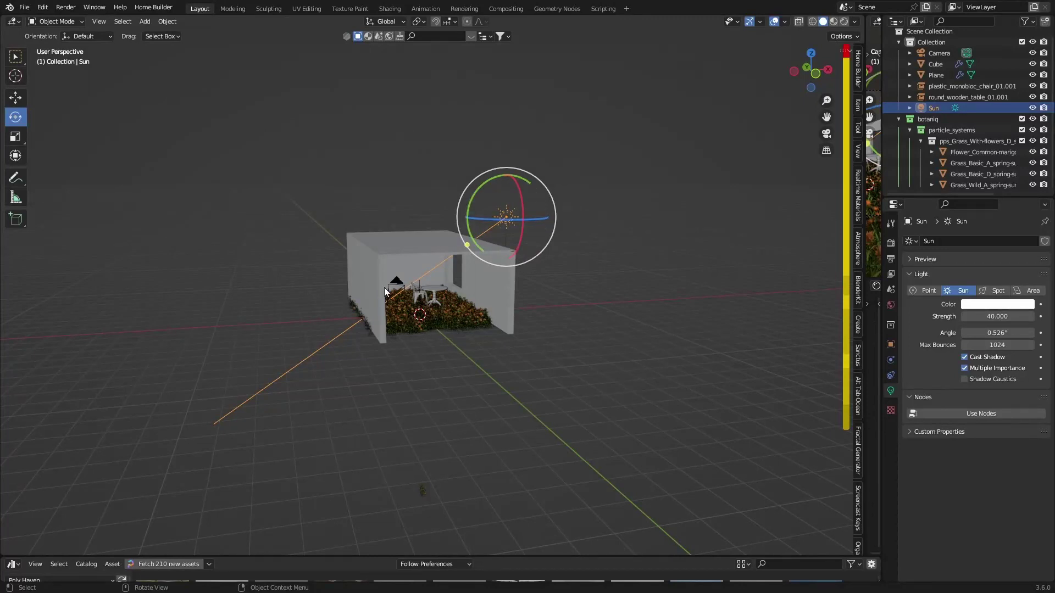
left_click(823, 134)
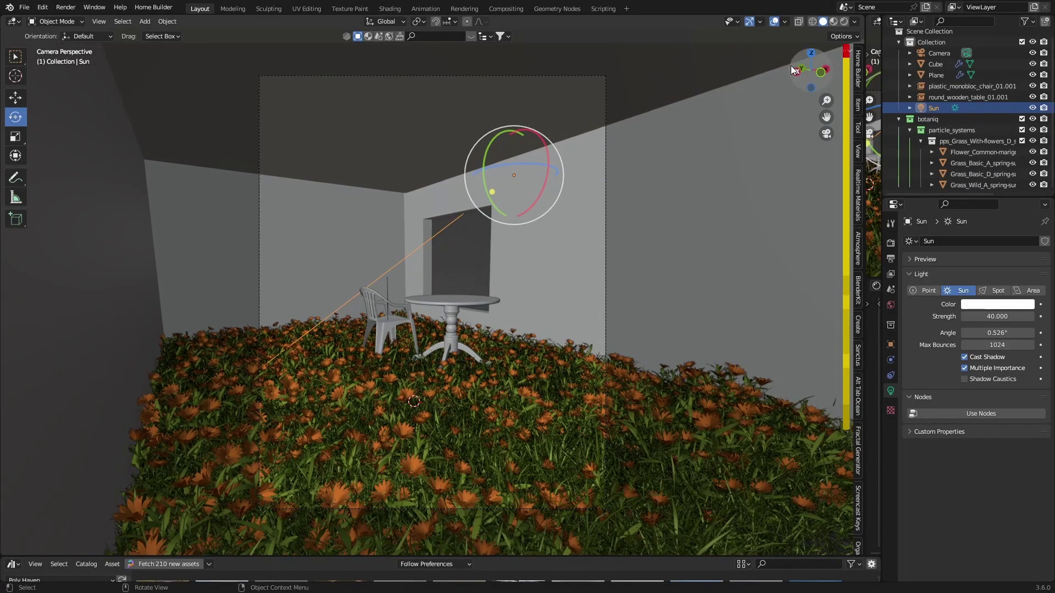
left_click(837, 22)
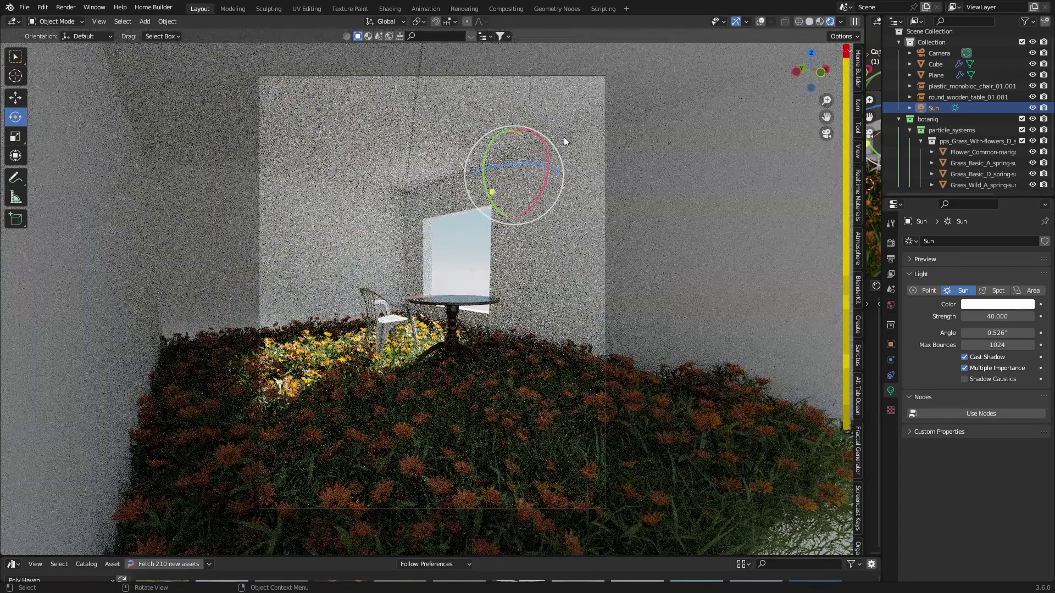
- In solid shading, add a cube and scale it about 7.7 times to enclose the room
left_click(809, 22)
scroll(509, 250, "down", 3)
scroll(508, 250, "down", 2)
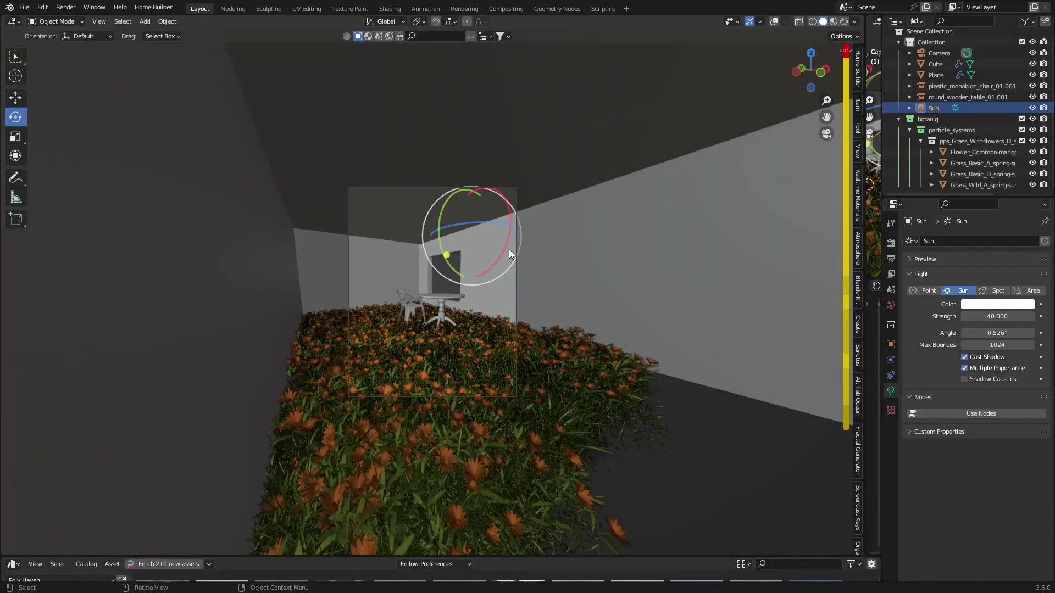
key("shift+a")
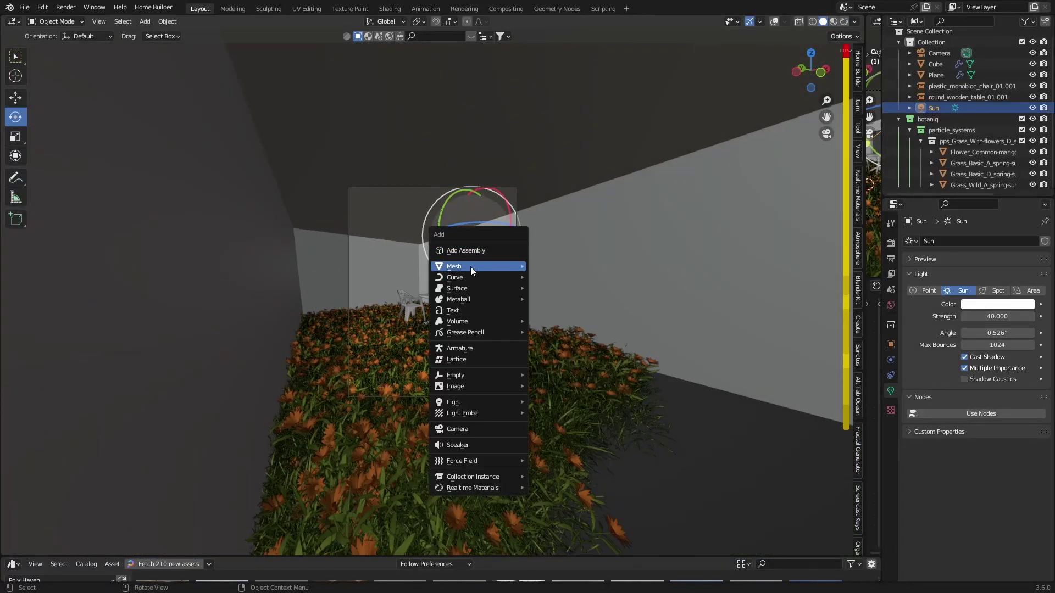
mouse_move(477, 266)
left_click(562, 277)
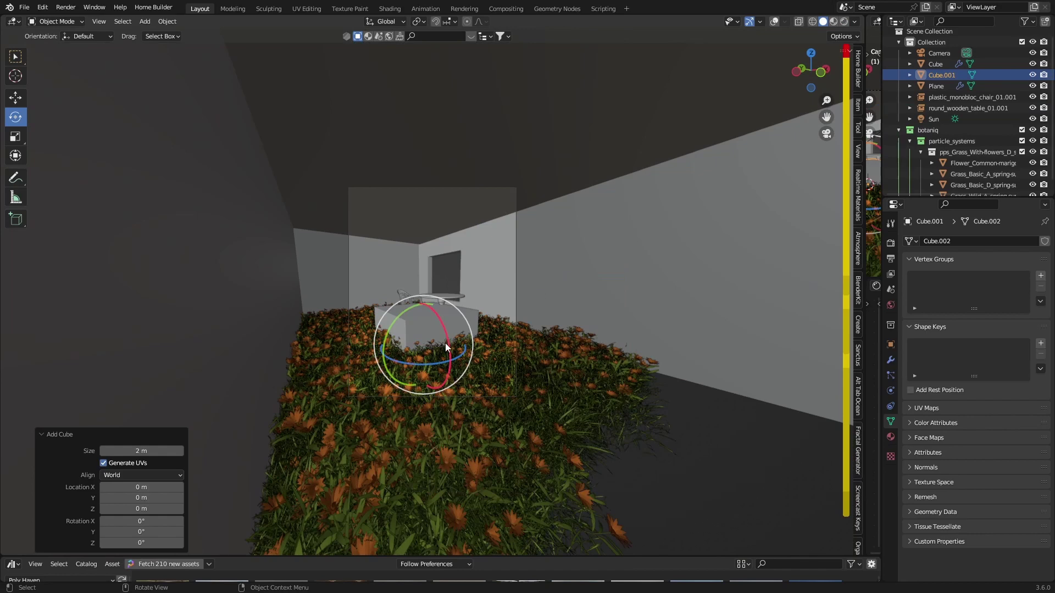
key("s")
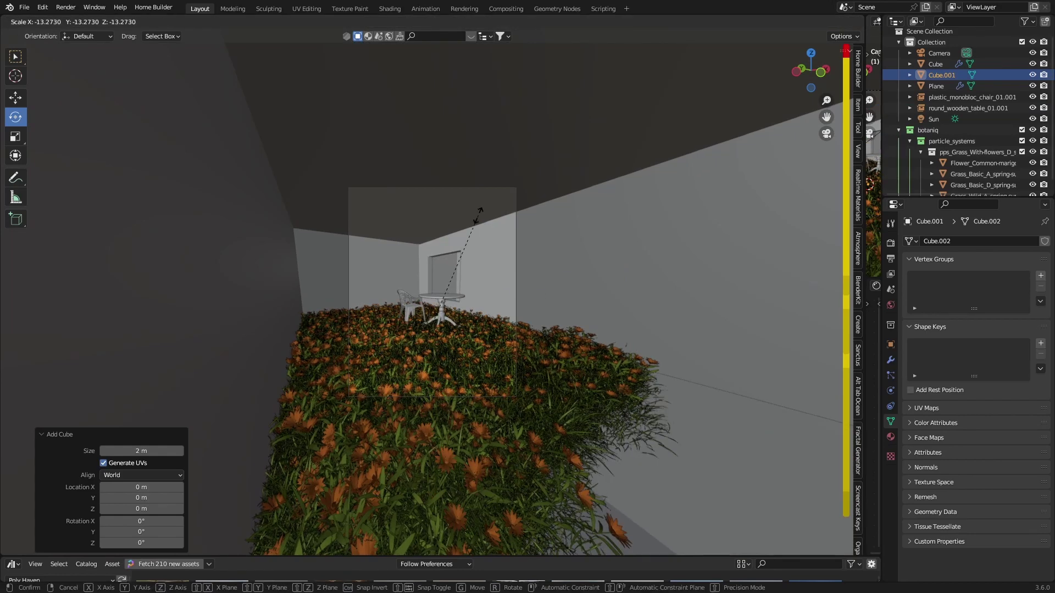
left_click(478, 299)
scroll(462, 335, "up", 8)
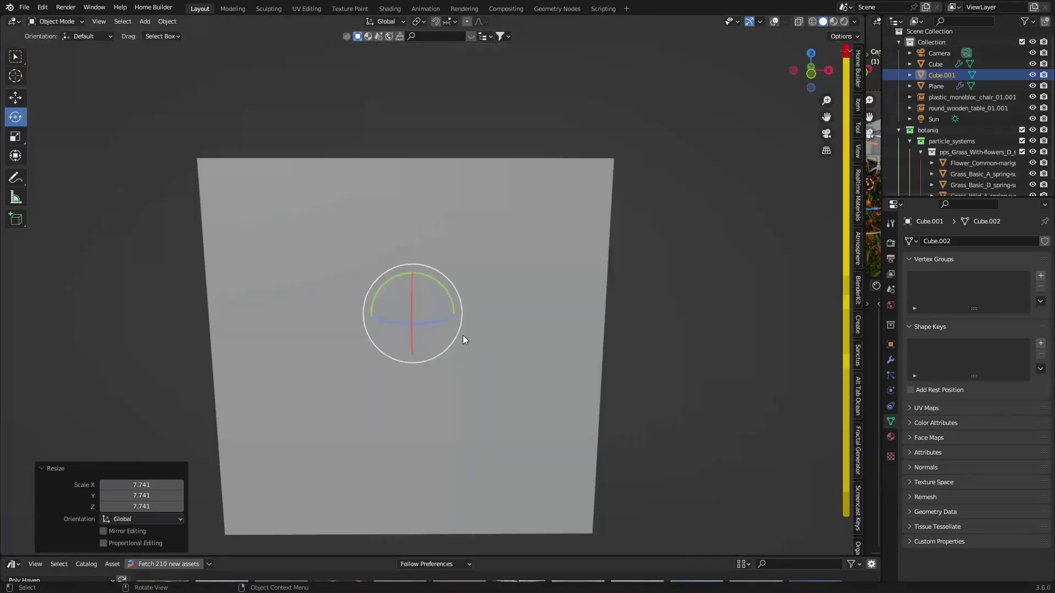
scroll(462, 335, "down", 5)
- Show overlays again, return to camera view, and select the new Cube.001
mouse_move(500, 325)
middle_mouse_down()
mouse_move(526, 310)
mouse_move(455, 318)
mouse_move(490, 312)
middle_mouse_up()
scroll(455, 317, "up", 5)
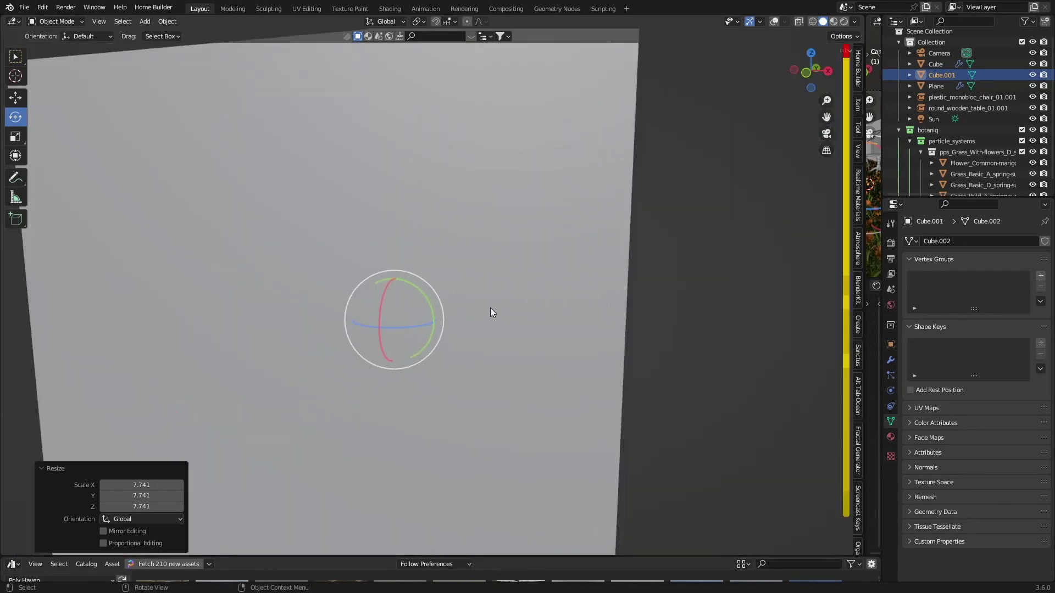
left_click(775, 21)
scroll(675, 357, "down", 5)
mouse_move(675, 358)
middle_mouse_down()
mouse_move(521, 350)
mouse_move(450, 308)
mouse_move(421, 320)
mouse_move(318, 300)
mouse_move(343, 305)
middle_mouse_up()
left_click(601, 304)
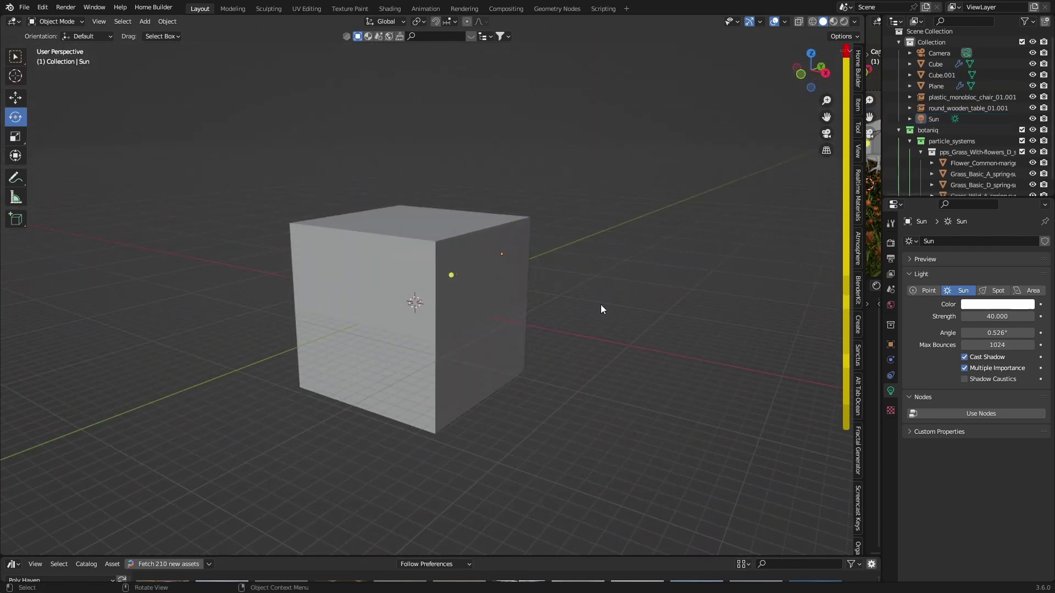
left_click(827, 134)
scroll(544, 253, "up", 5)
scroll(544, 252, "up", 1)
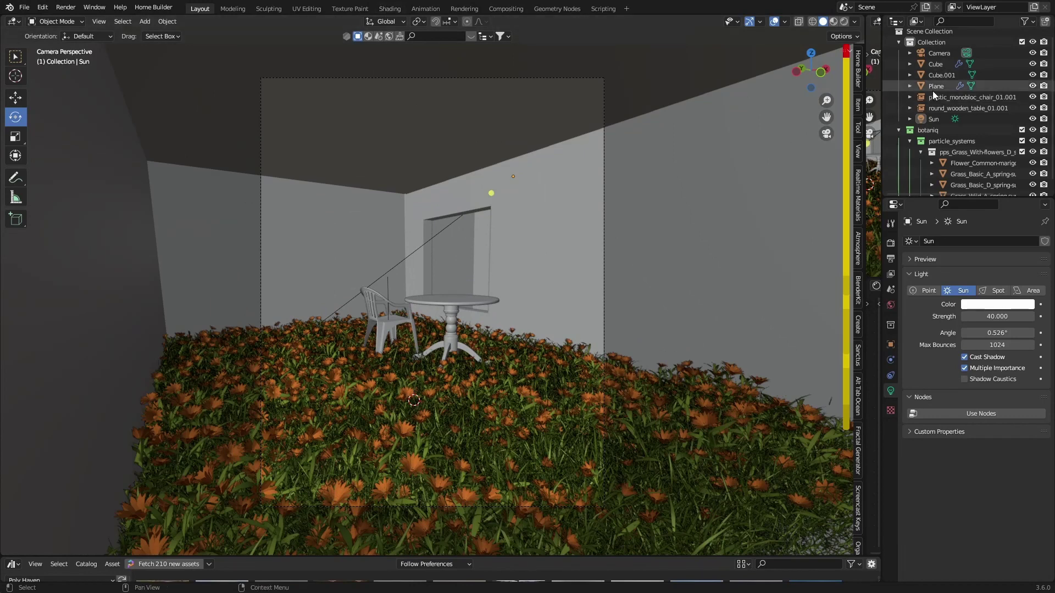
left_click(935, 76)
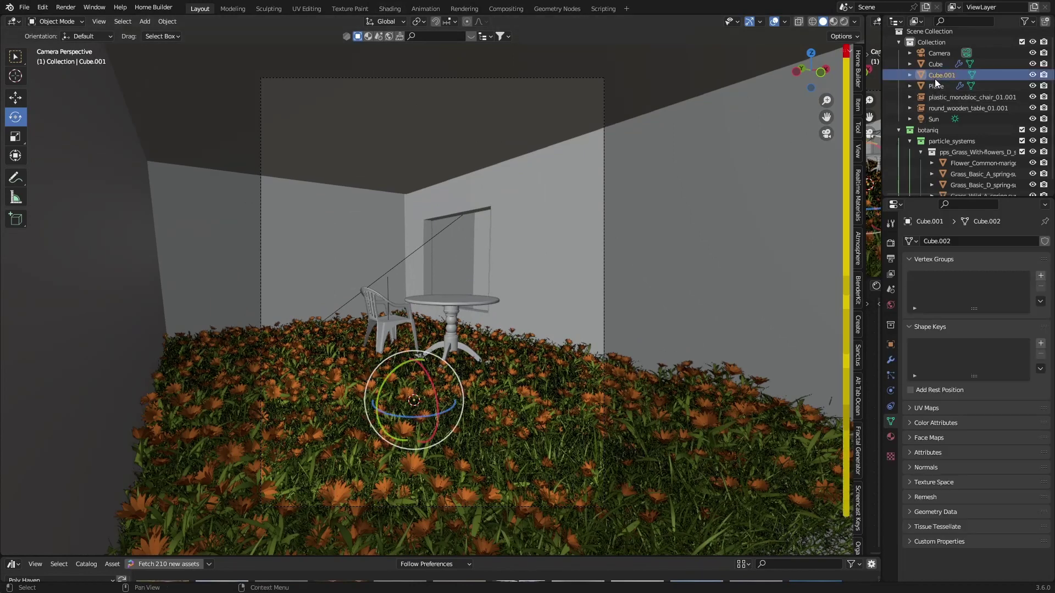
- In the Shading workspace, give Cube.001 new Material.001 and select its Principled BSDF node
left_click(390, 8)
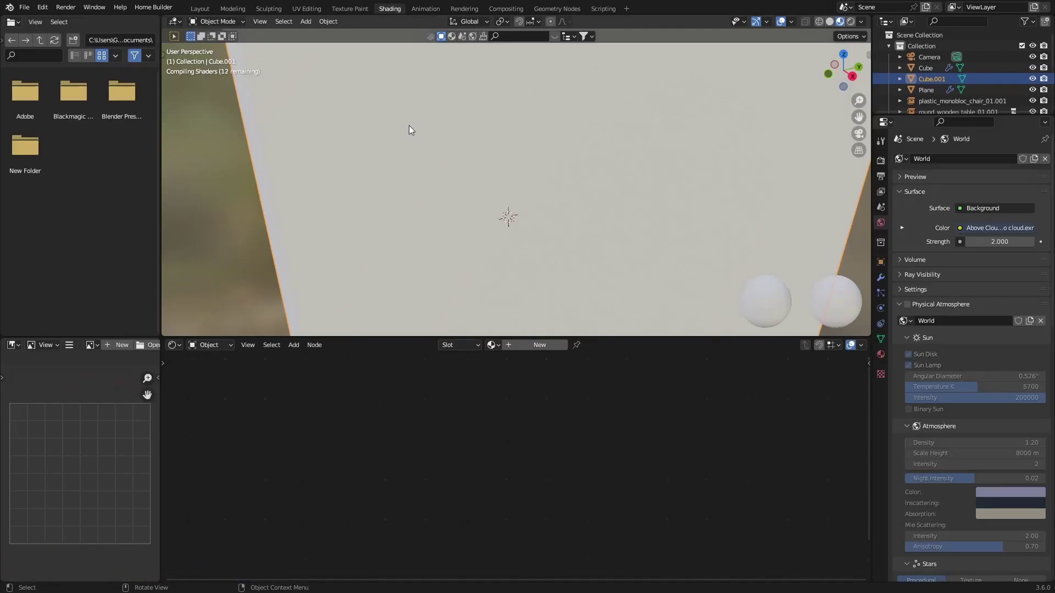
left_click(528, 345)
left_click(857, 134)
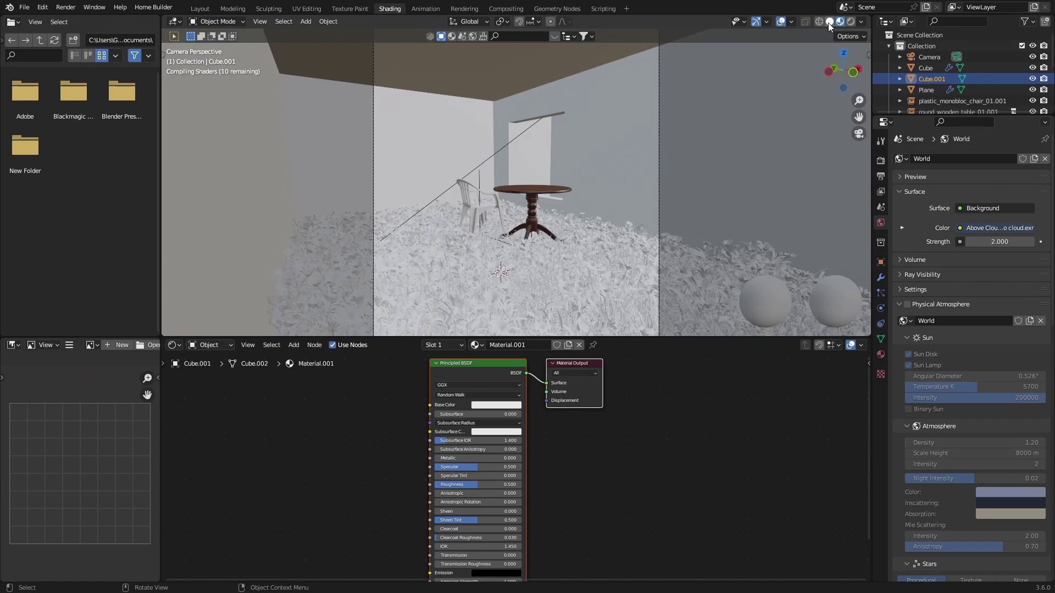
scroll(461, 193, "down", 3)
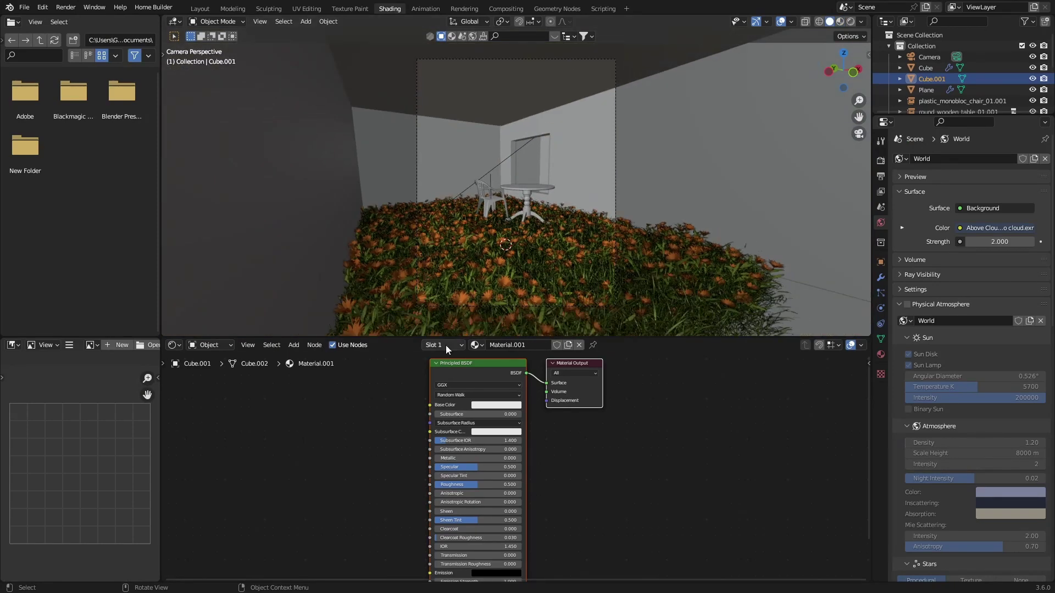
left_click(461, 377)
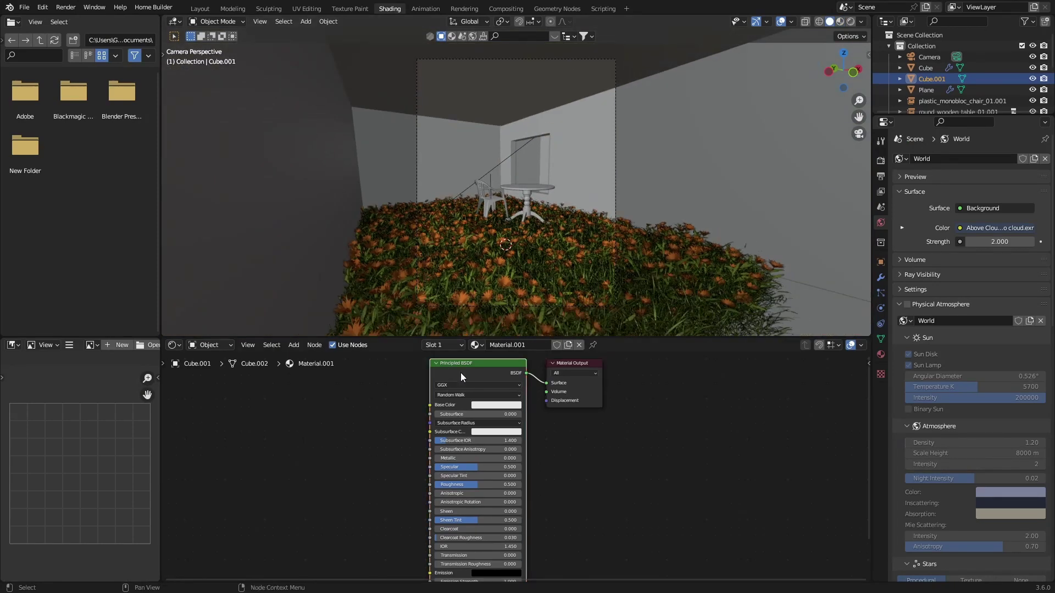
- Replace the Principled BSDF with new Volume Scatter and Principled Volume nodes
key("x")
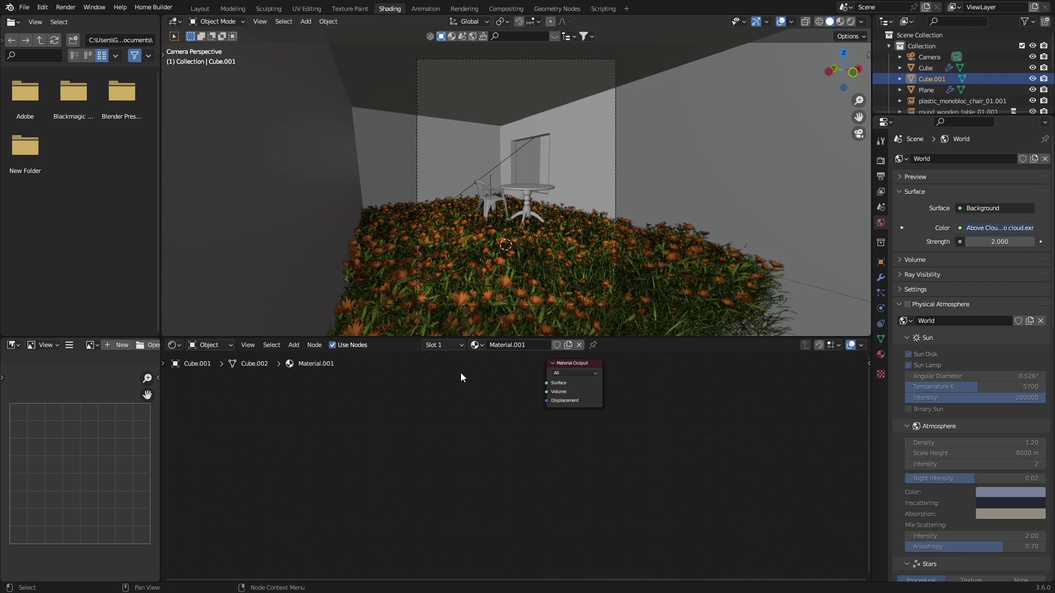
key("shift+a")
left_click(461, 373)
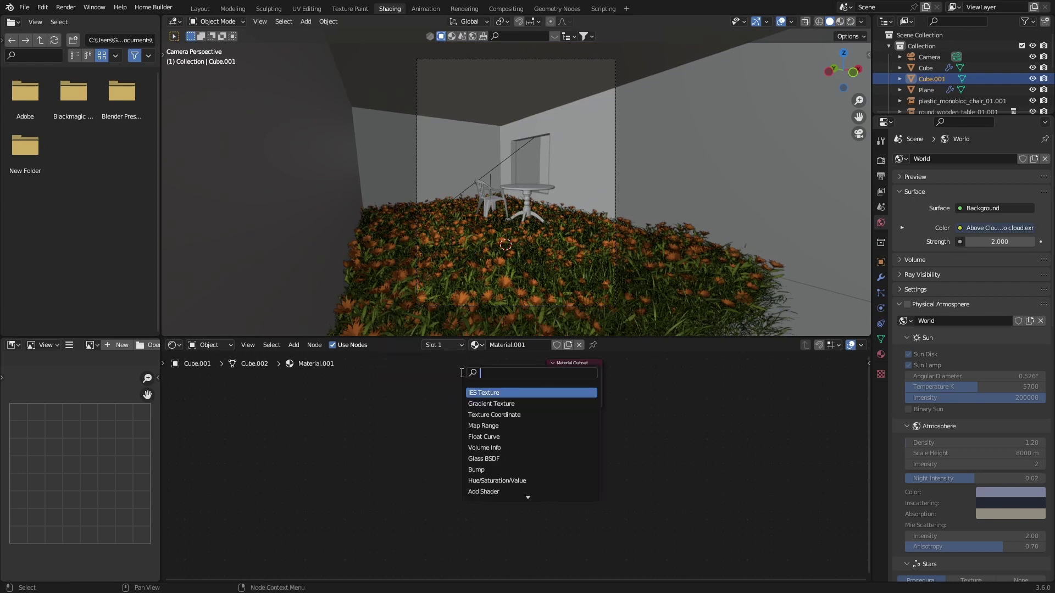
type("volum")
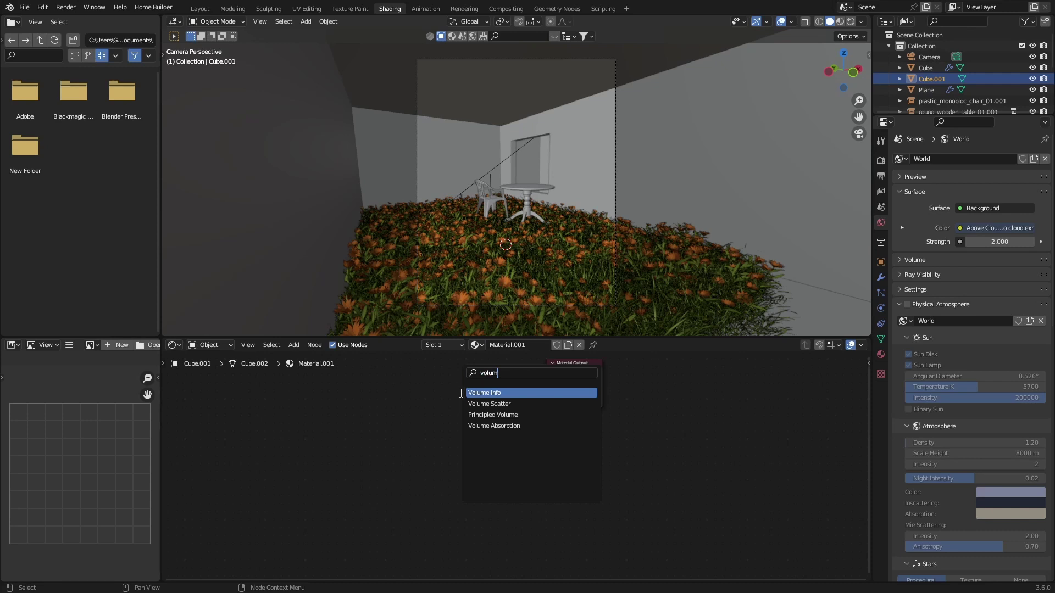
key("Down")
key("Return")
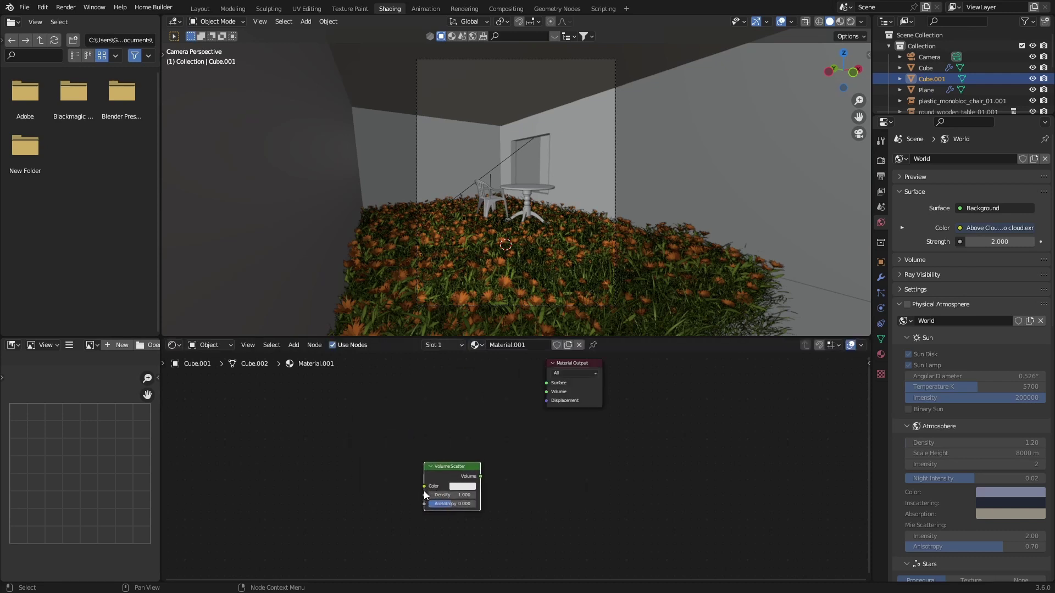
key("shift+a")
left_click(439, 404)
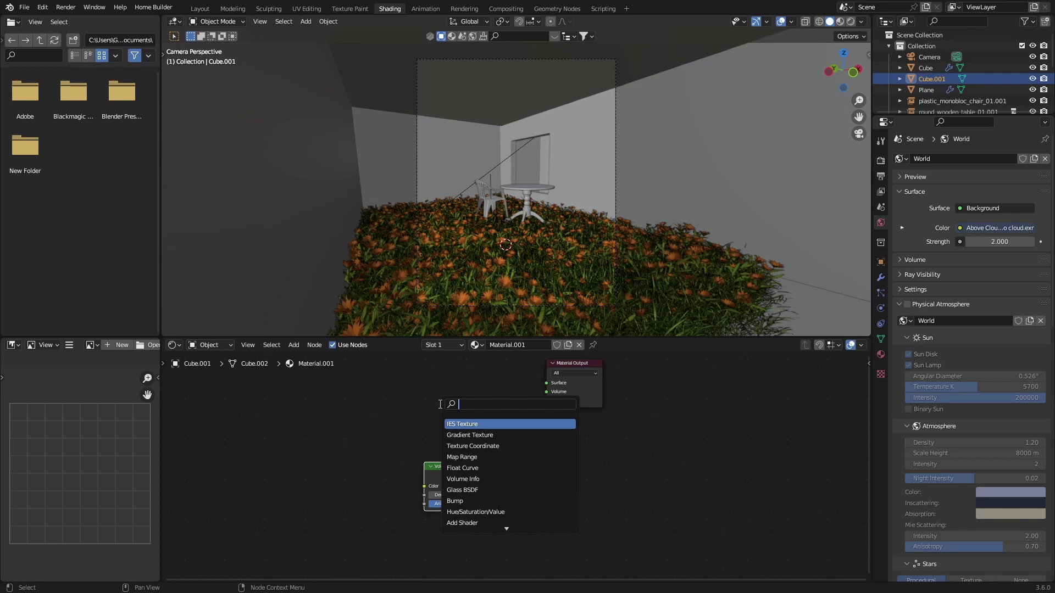
type("volu")
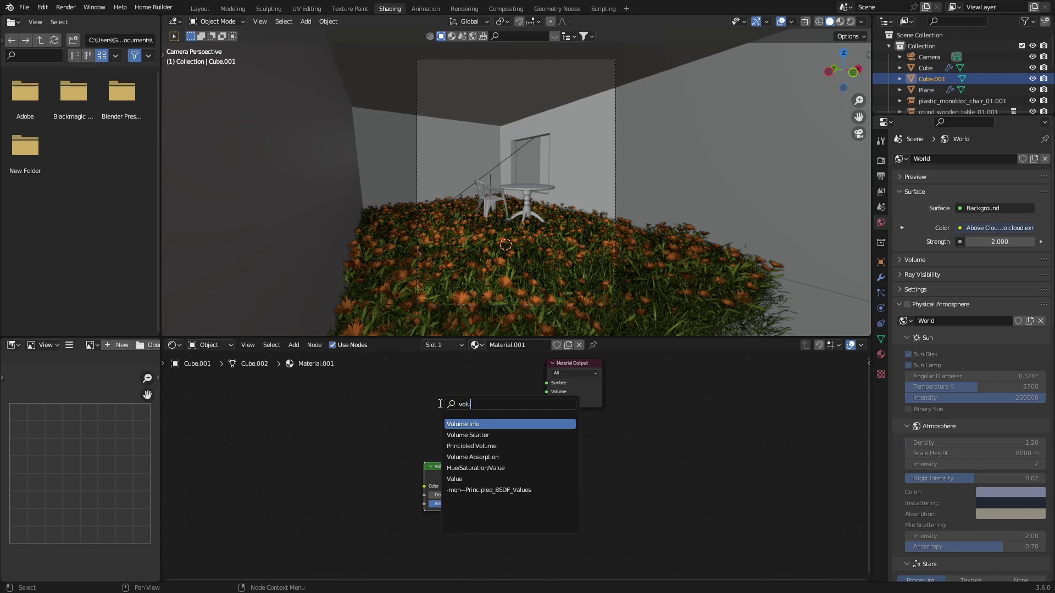
key("Down")
key("Down")
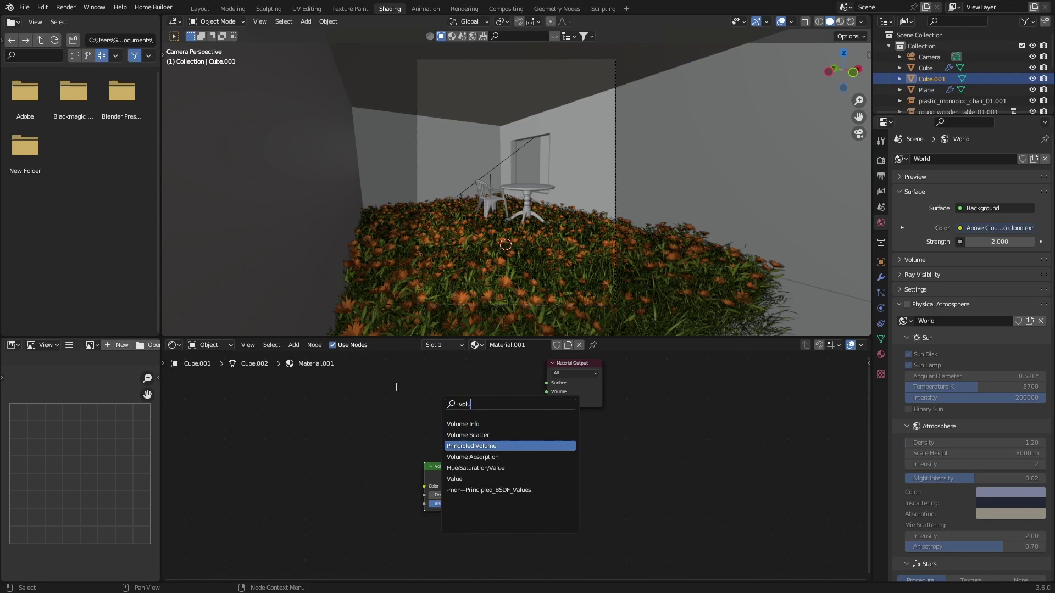
key("Return")
left_click(337, 399)
- Arrange the Principled Volume and Volume Scatter nodes in the node editor
left_click_drag(576, 404, 585, 462)
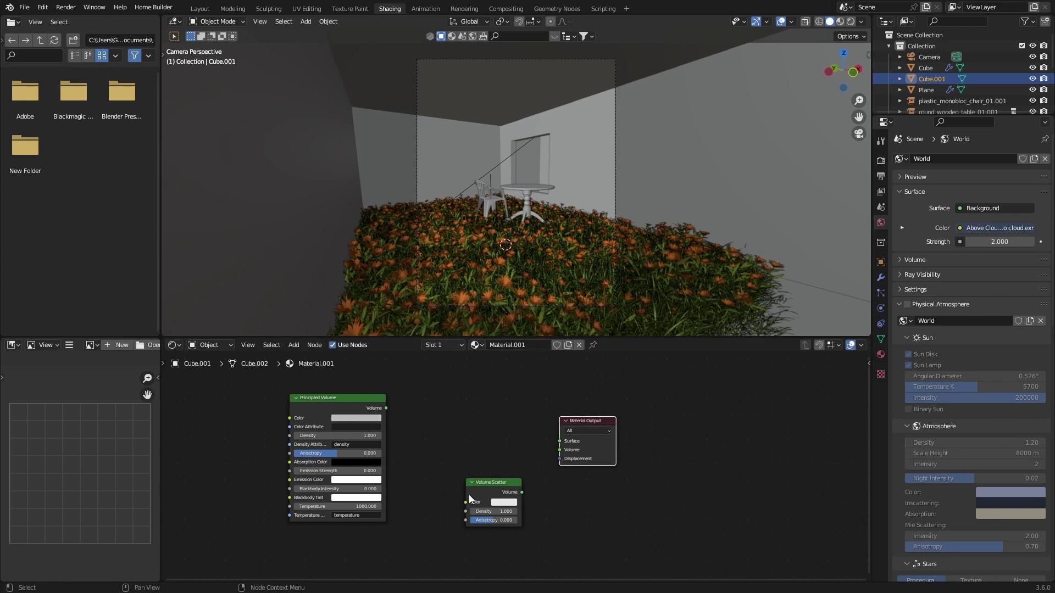
left_click_drag(307, 411, 335, 399)
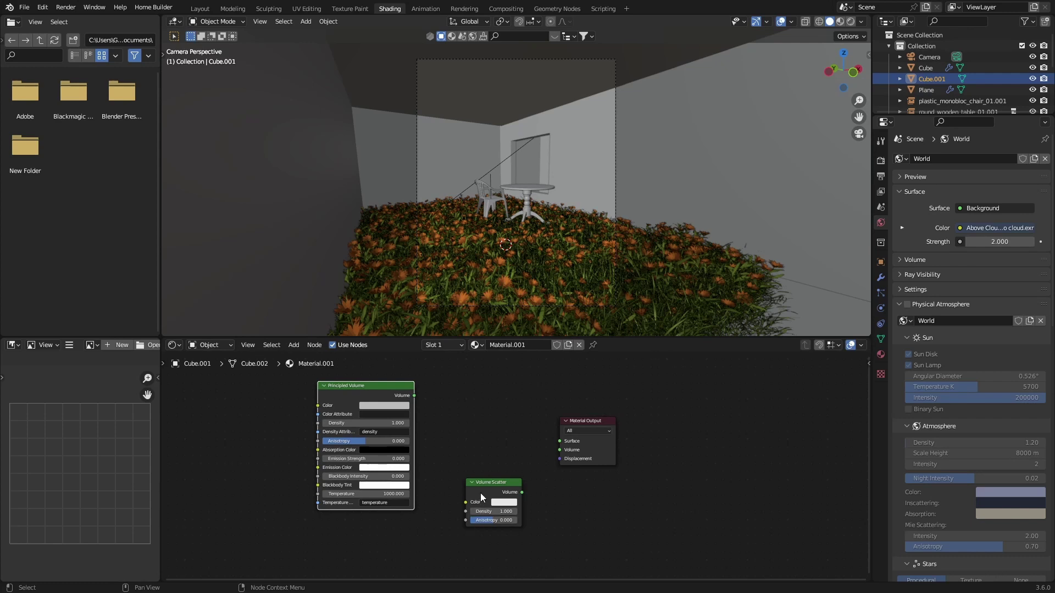
left_click_drag(482, 498, 478, 514)
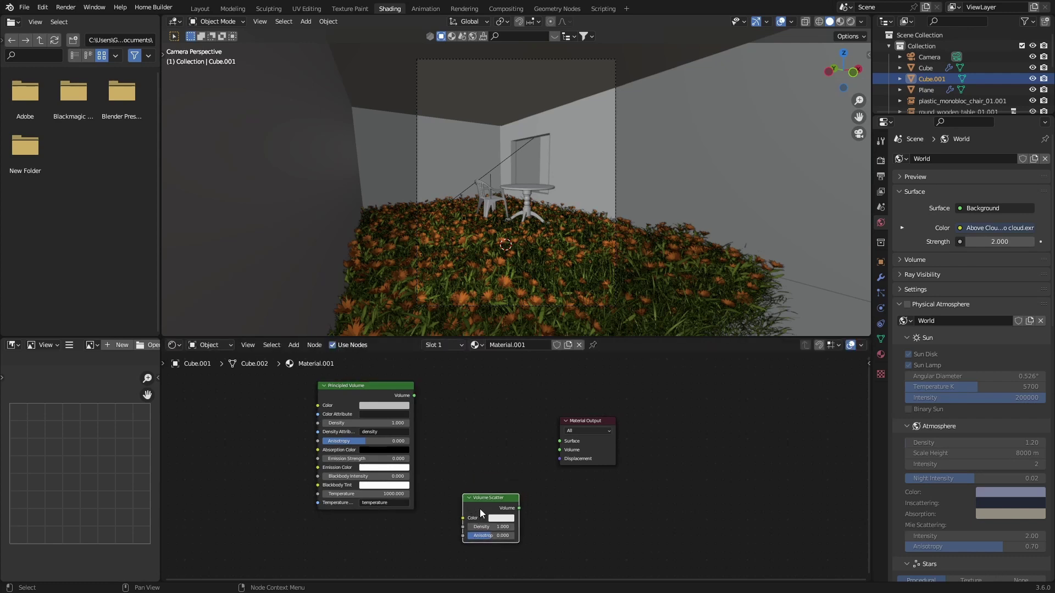
left_click_drag(479, 511, 489, 526)
left_click_drag(341, 396, 378, 387)
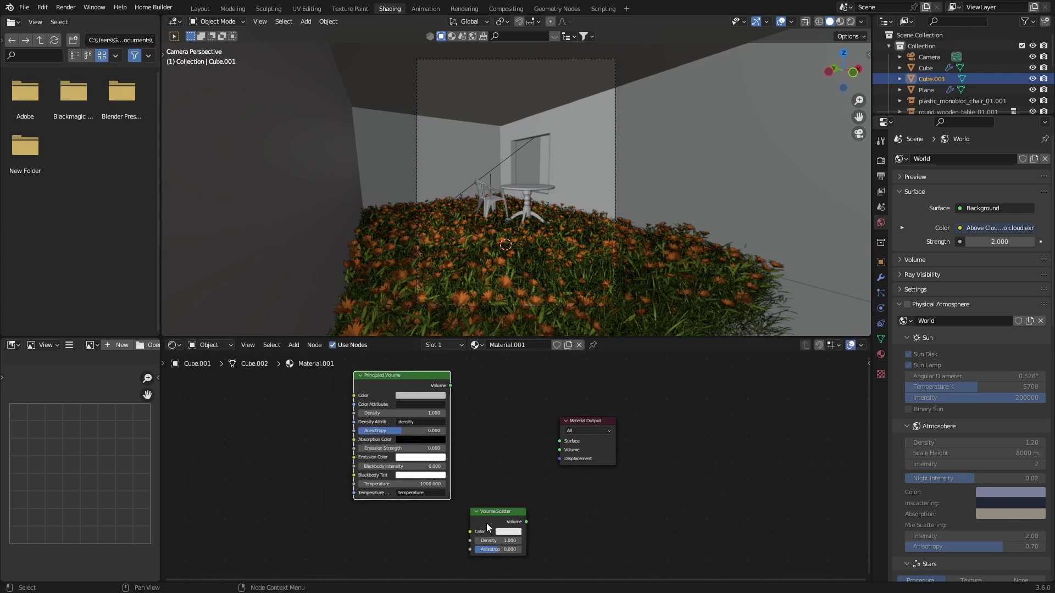
left_click_drag(487, 523, 493, 525)
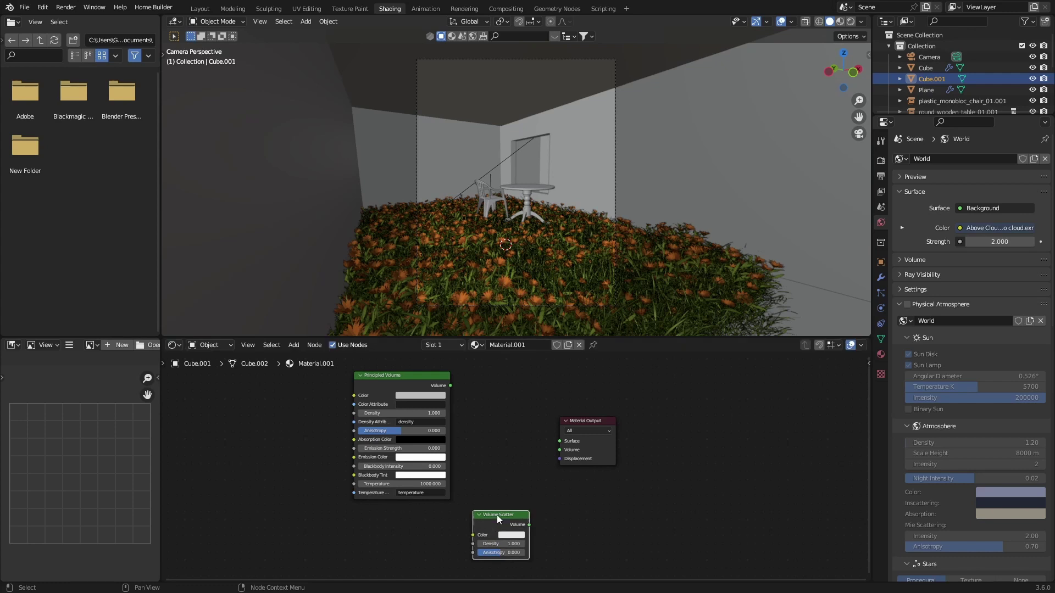
left_click_drag(375, 388, 313, 422)
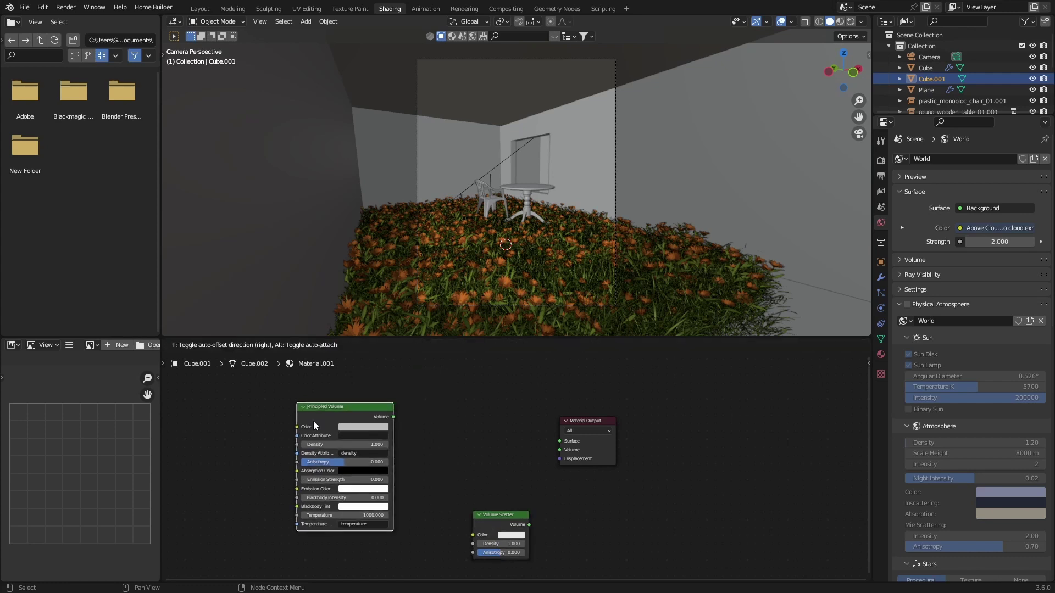
- Connect Volume Scatter to the output's Volume and set its density to 0.100
mouse_move(485, 527)
left_mouse_down()
mouse_move(500, 442)
mouse_move(559, 450)
left_mouse_up()
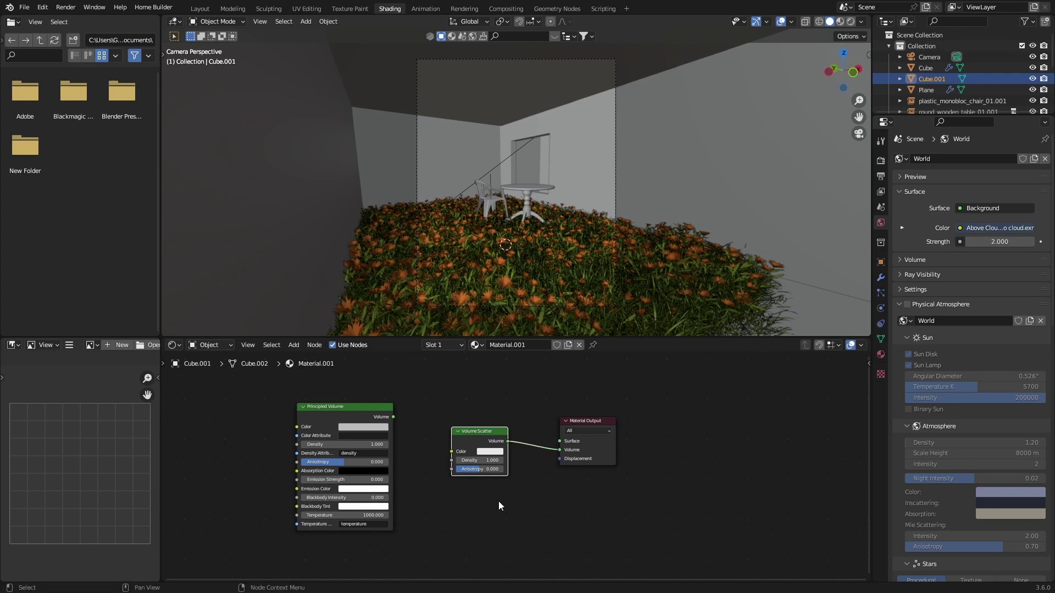
left_click(483, 460)
key("BackSpace")
type("0.")
key("Return")
- Preview the hazy room in rendered shading from Layout with viewport overlays hidden
left_click(850, 22)
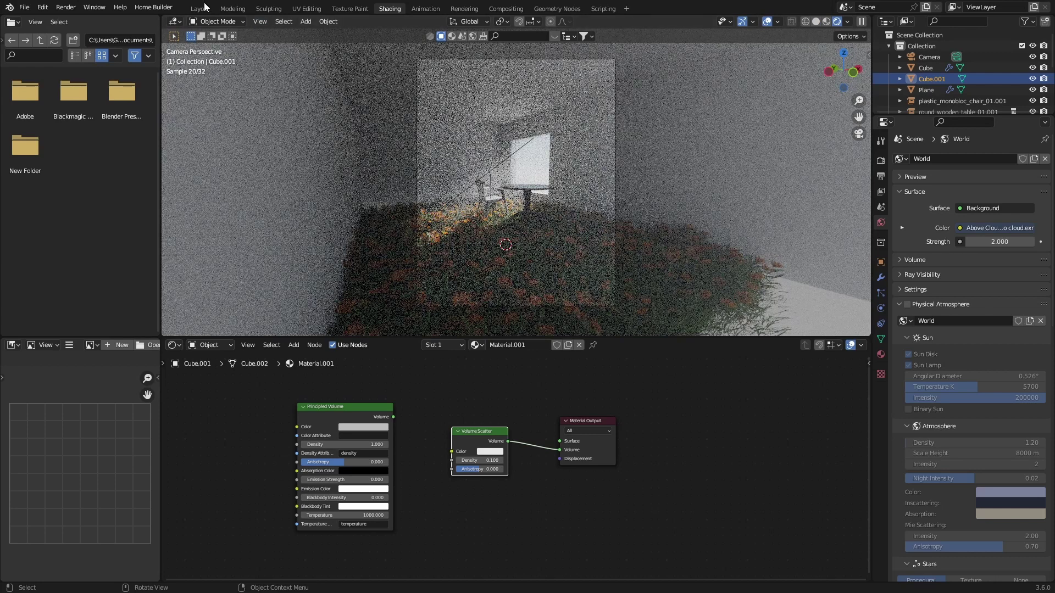
left_click(199, 8)
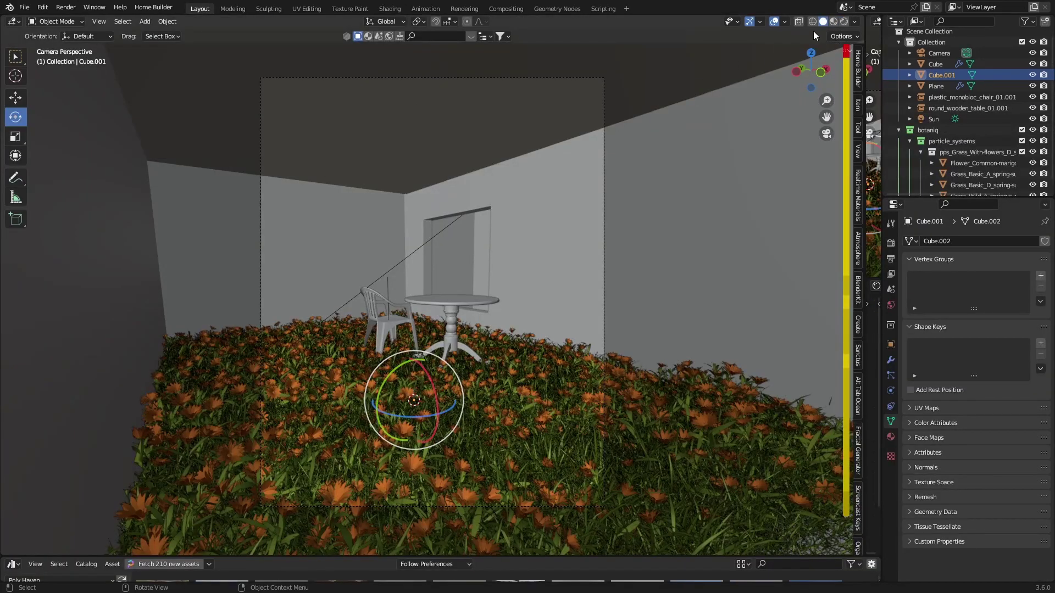
left_click(845, 22)
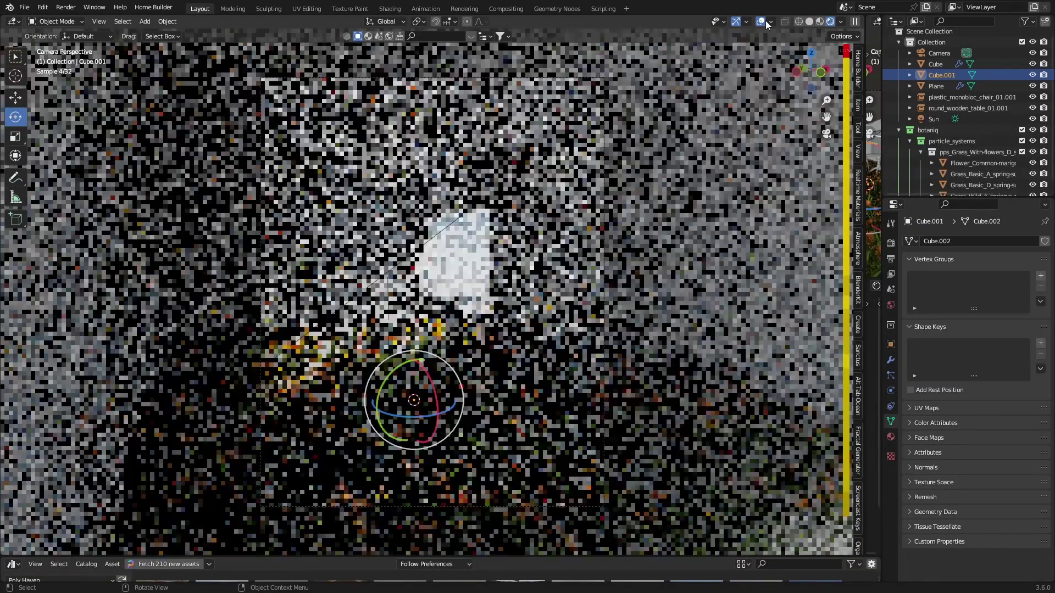
left_click(761, 22)
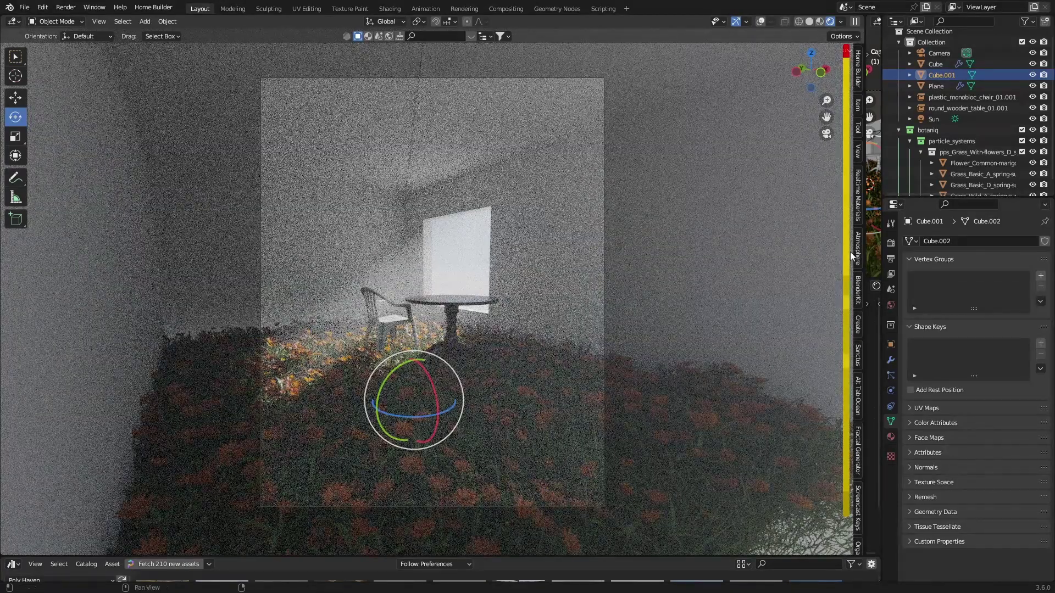
- Lower the Volume Scatter density to 0.050 in the Shading workspace
left_click(396, 10)
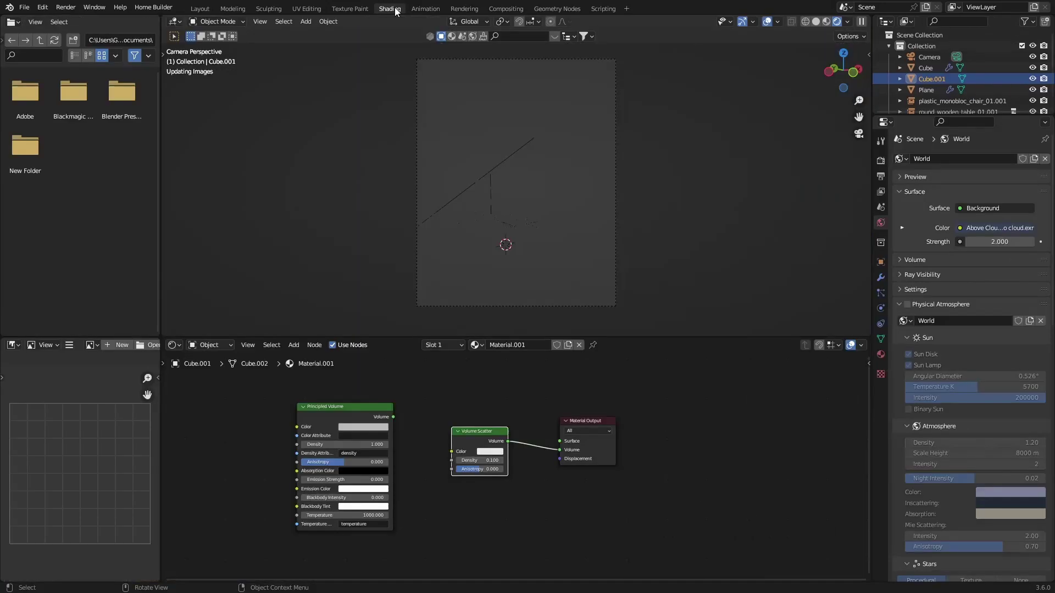
left_click(486, 460)
key("Return")
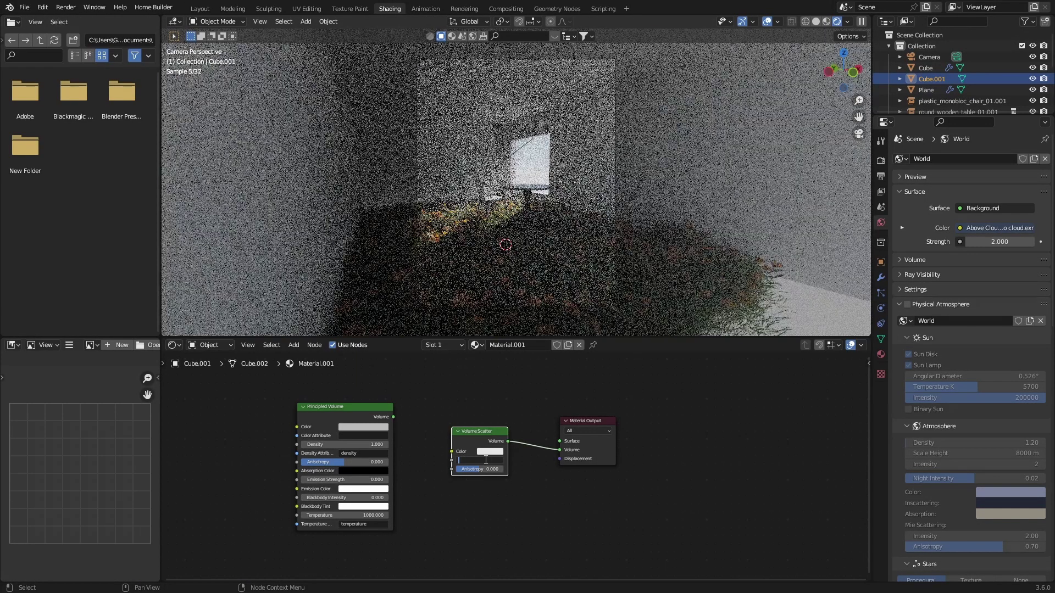
type("0.05")
left_click_drag(486, 461, 495, 461)
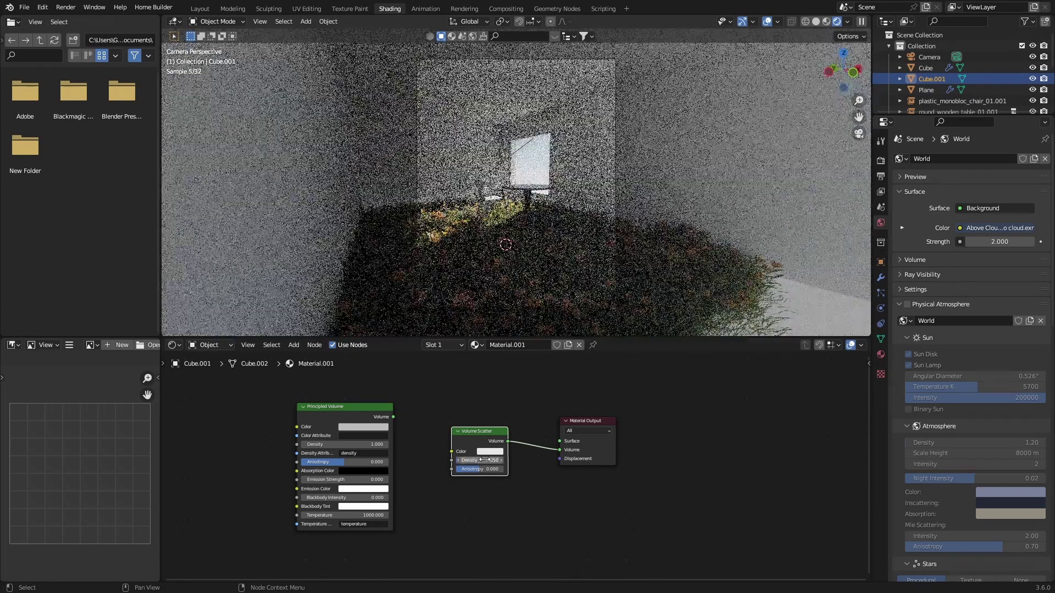
- Switch to solid shading in Layout, pick Select Box, then reopen the material nodes
left_click(814, 23)
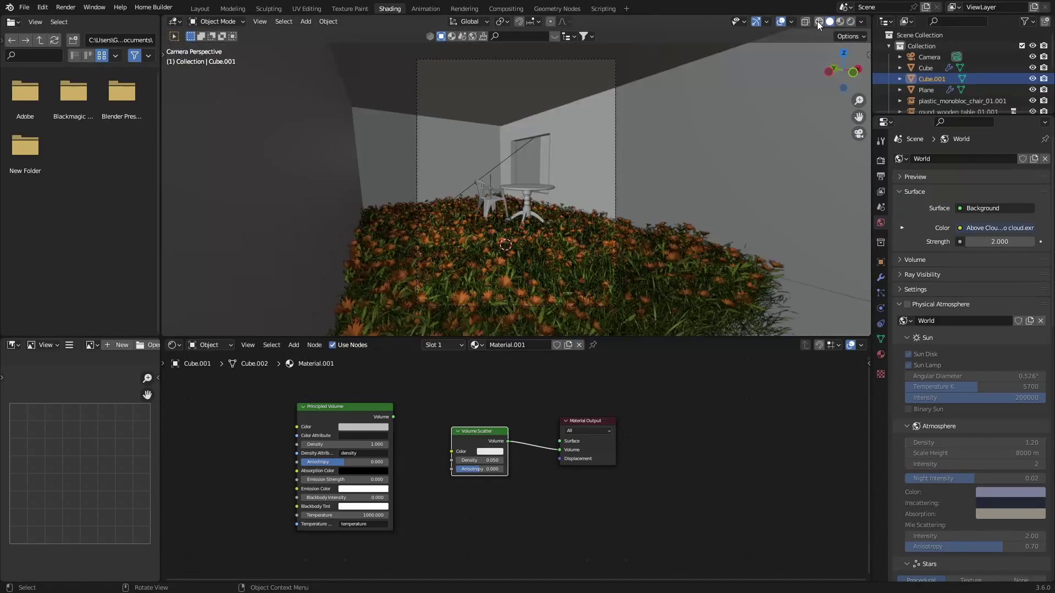
left_click(199, 9)
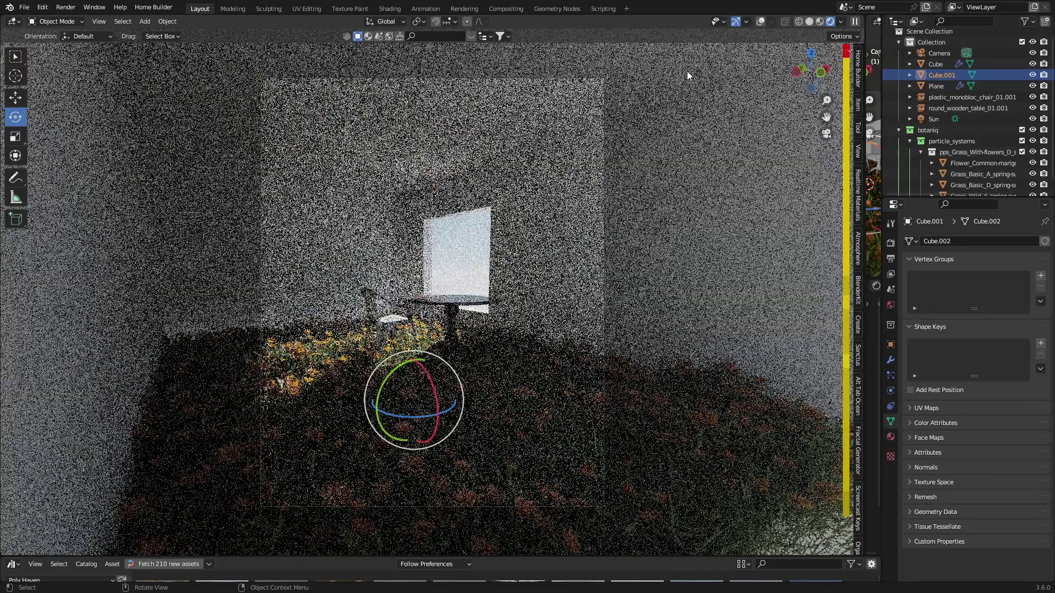
left_click(15, 55)
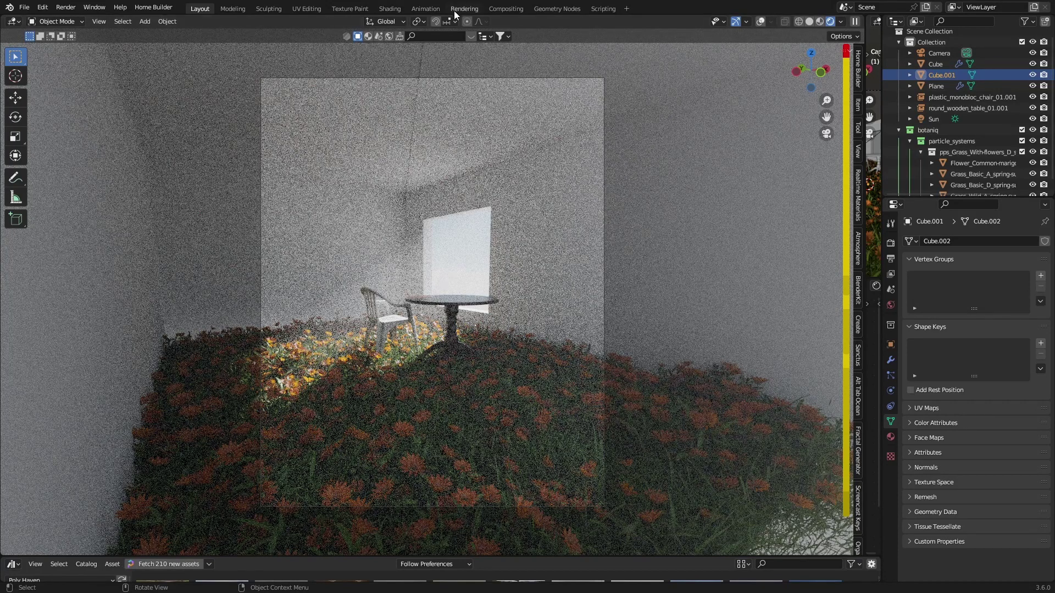
left_click(390, 9)
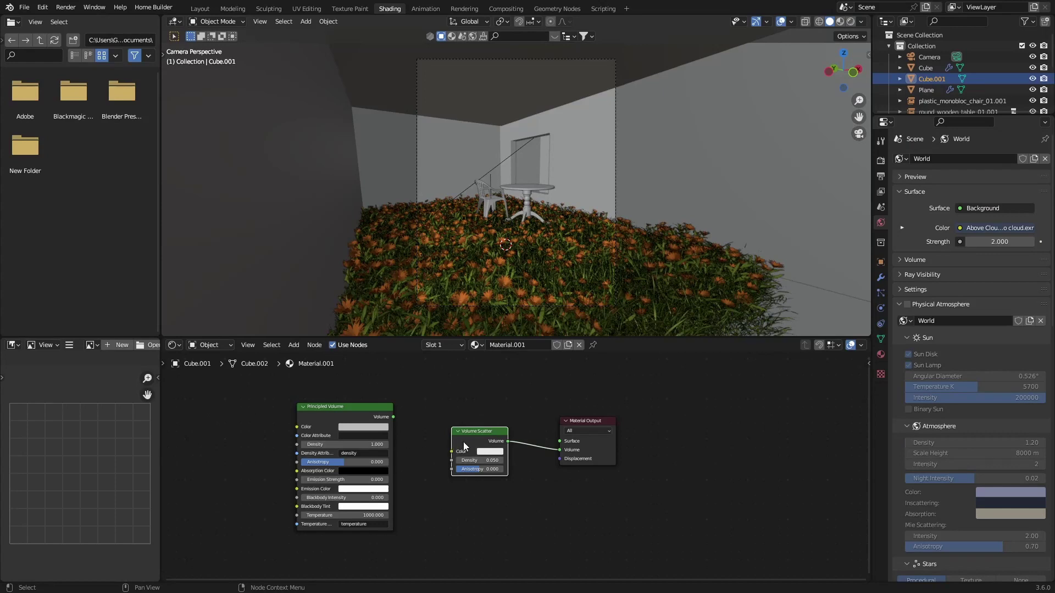
- Replace Volume Scatter with Principled Volume on the Volume output, density 0.05
key("x")
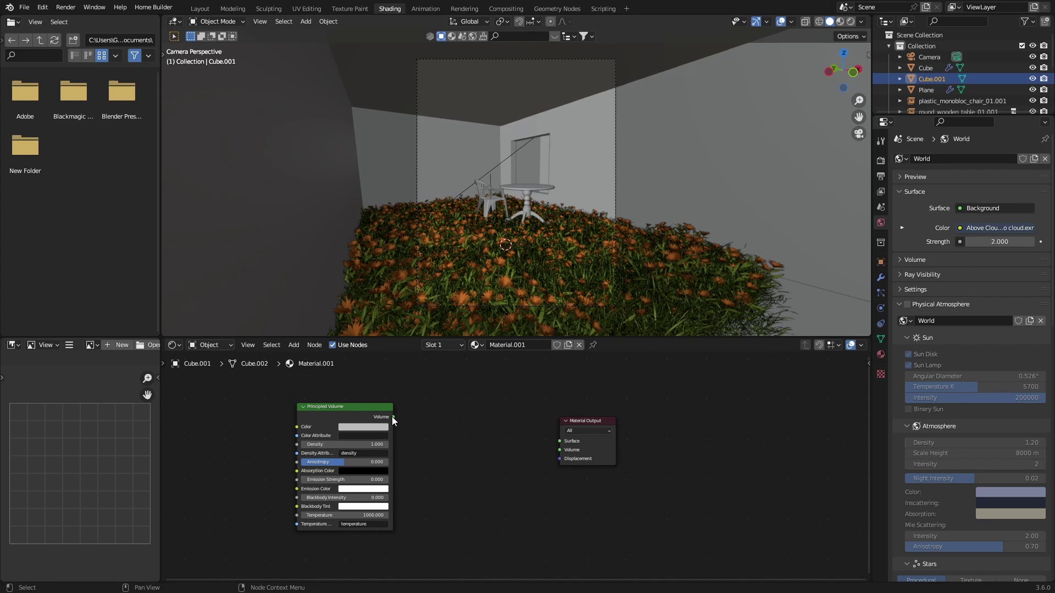
left_click_drag(394, 416, 560, 450)
double_click(356, 445)
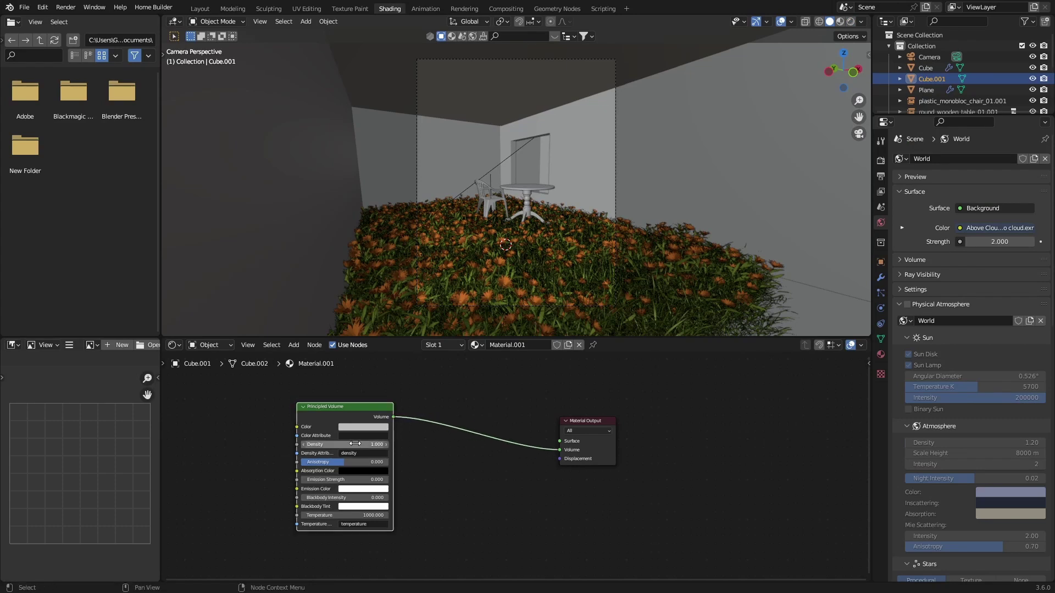
type("0.05")
key("Return")
left_click(200, 9)
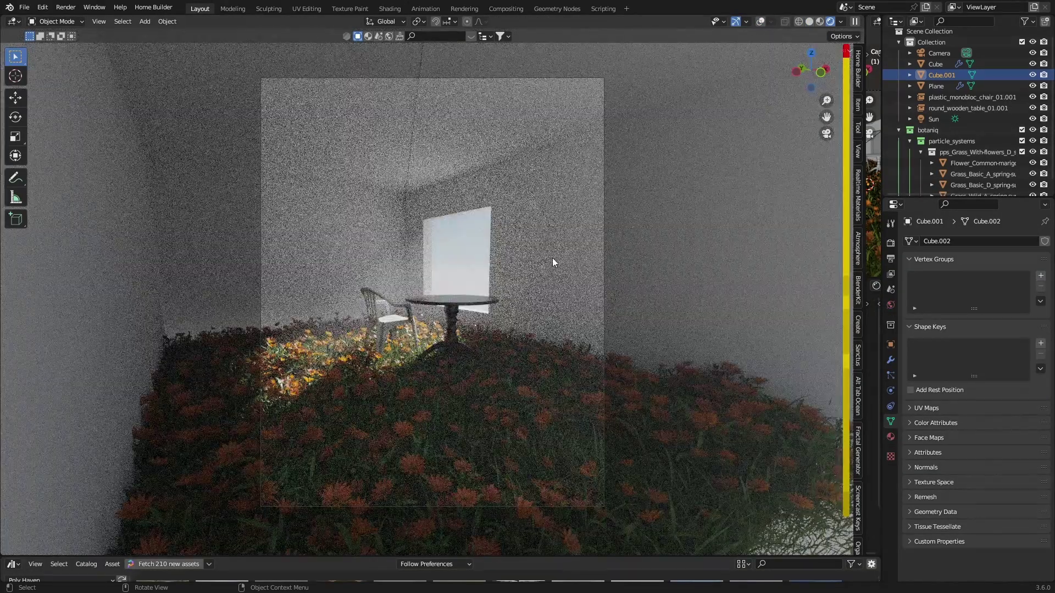
- Raise the Sun light's strength to 600
left_click(936, 120)
left_click(998, 312)
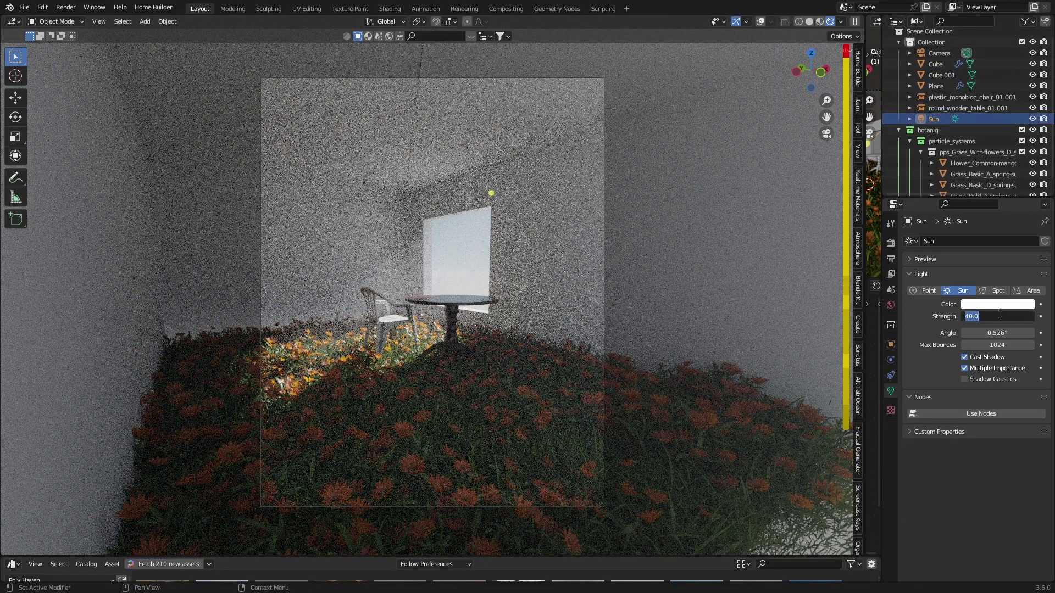
type("600")
key("Return")
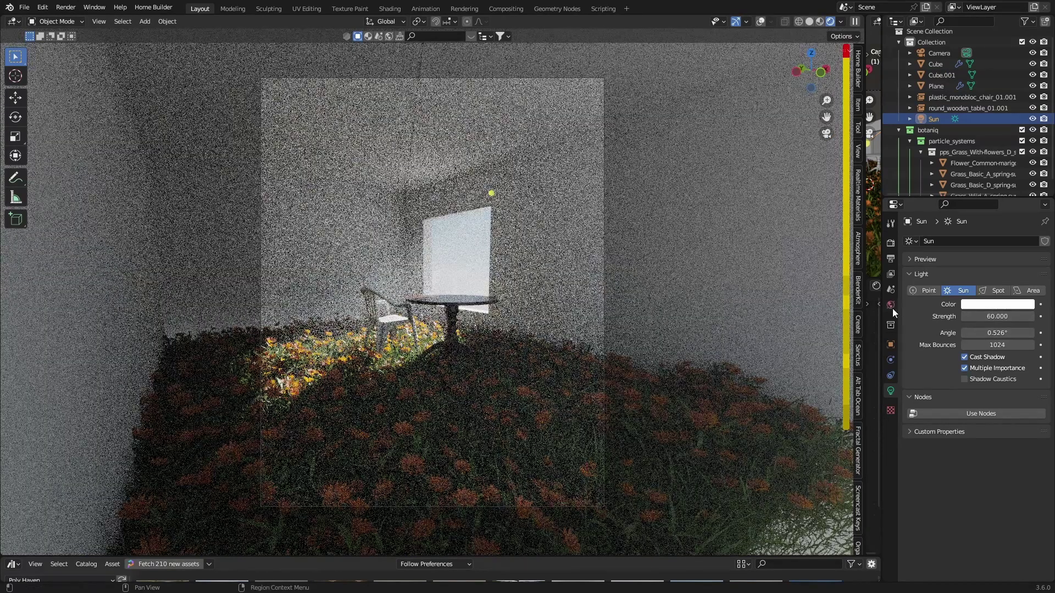
- Lower the World background strength to 0.500
left_click(891, 305)
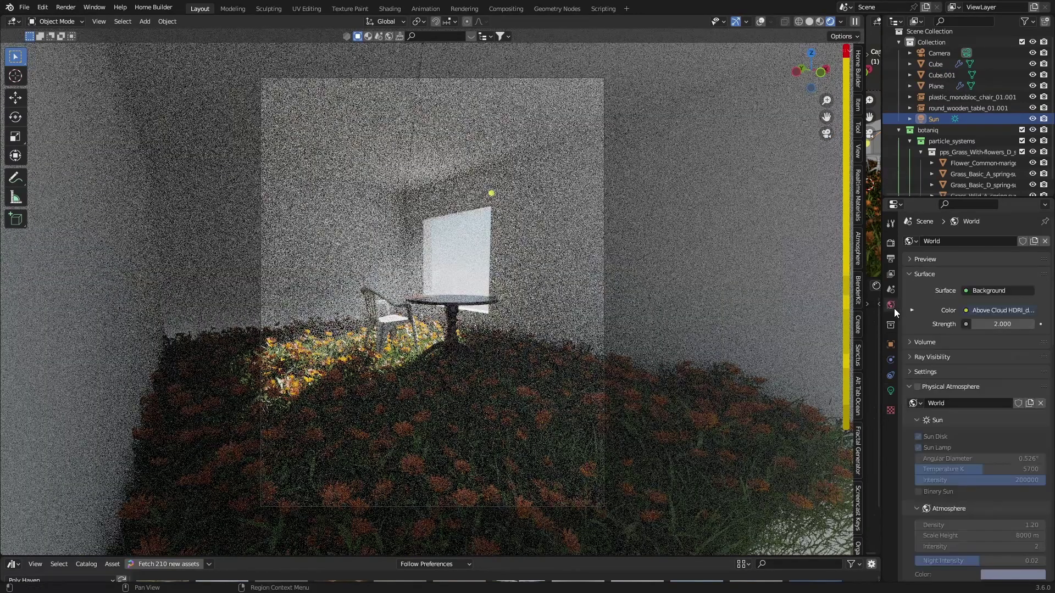
left_click(992, 324)
key("BackSpace")
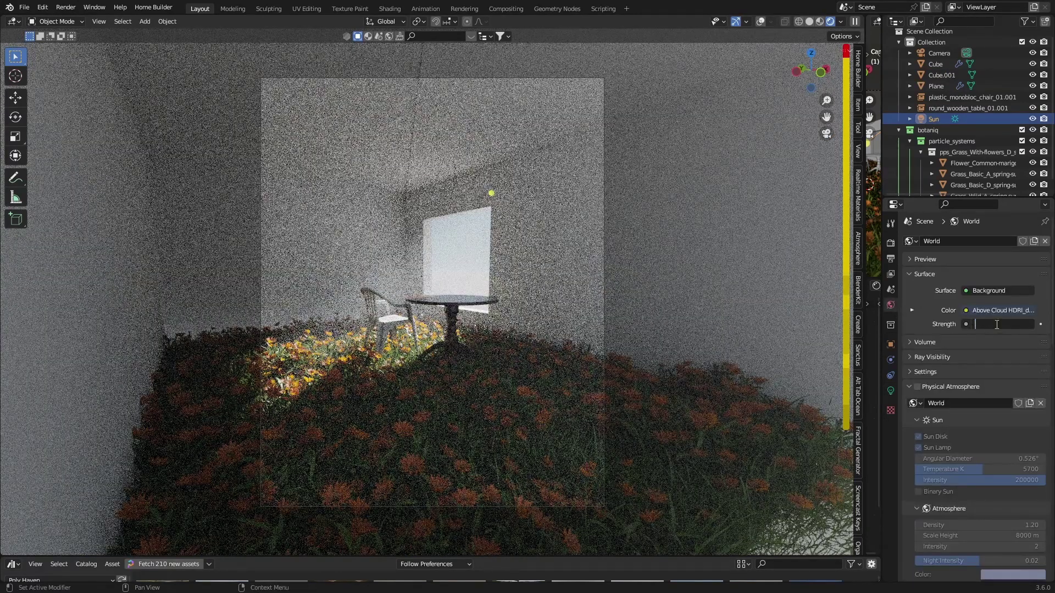
type("0.5")
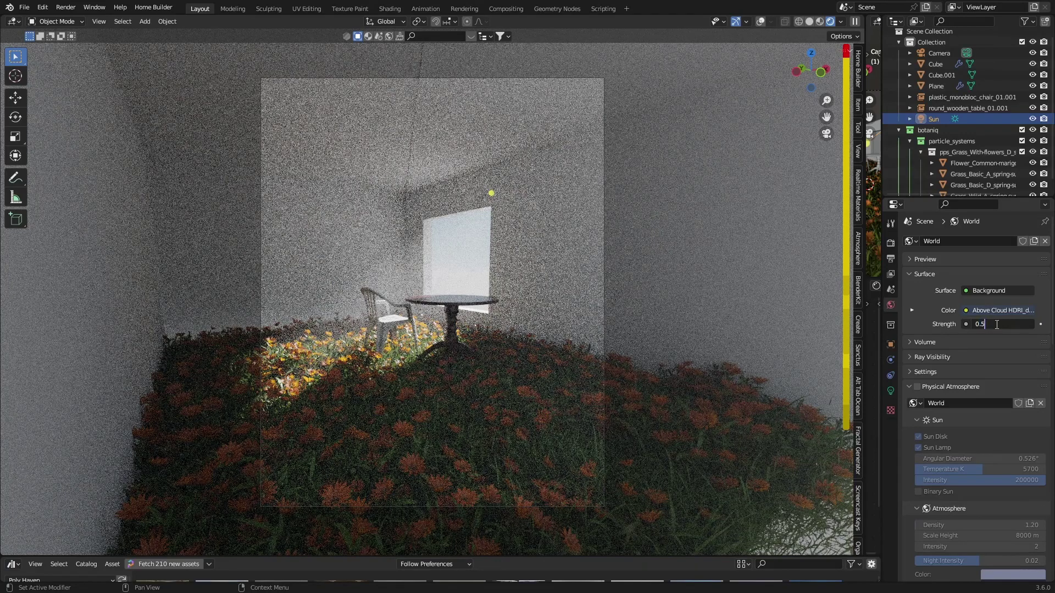
key("Return")
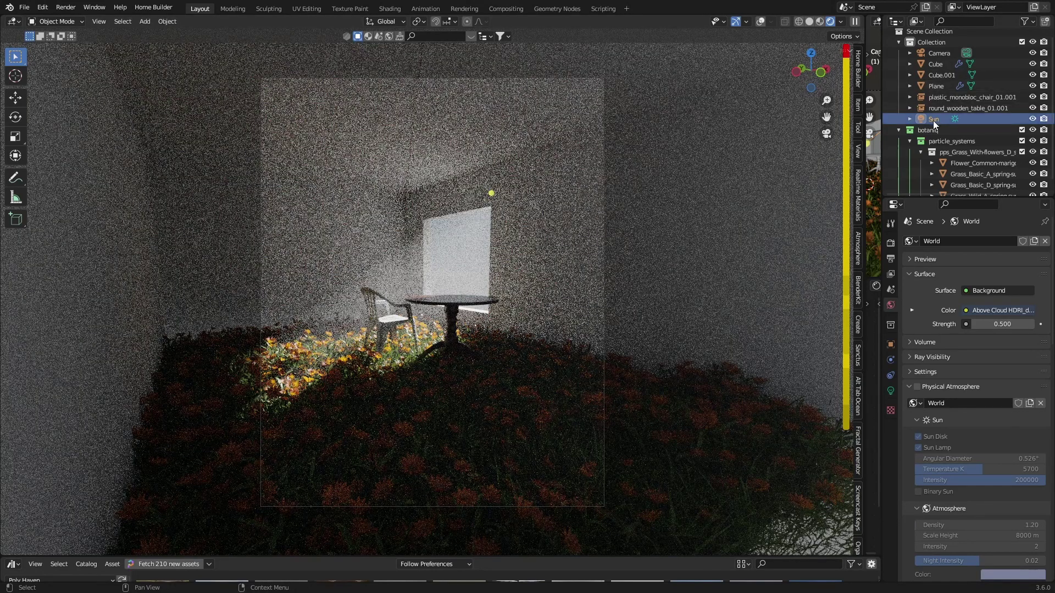
left_click(809, 20)
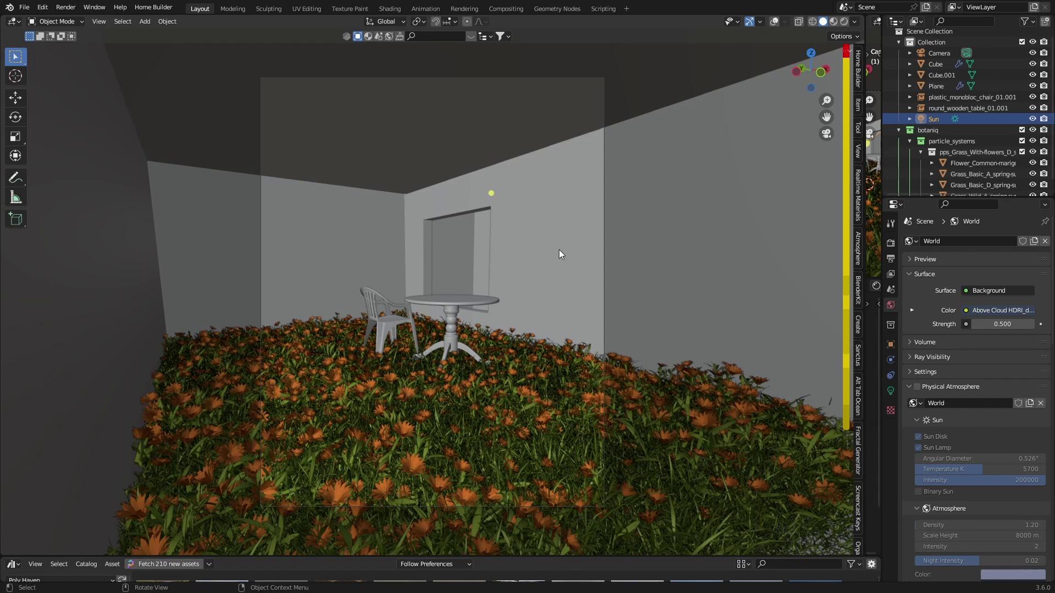
left_click(841, 22)
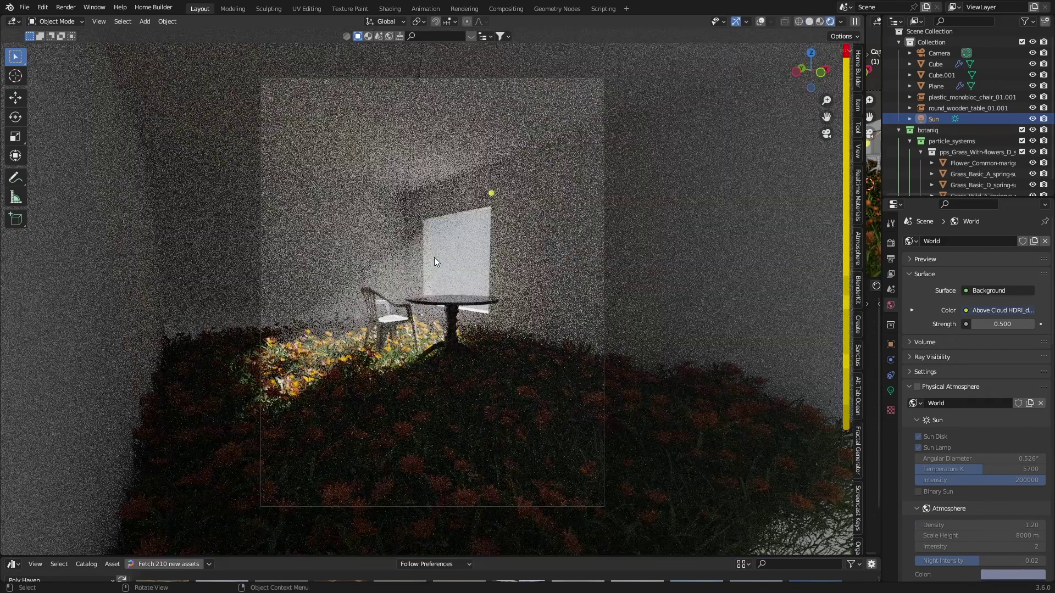